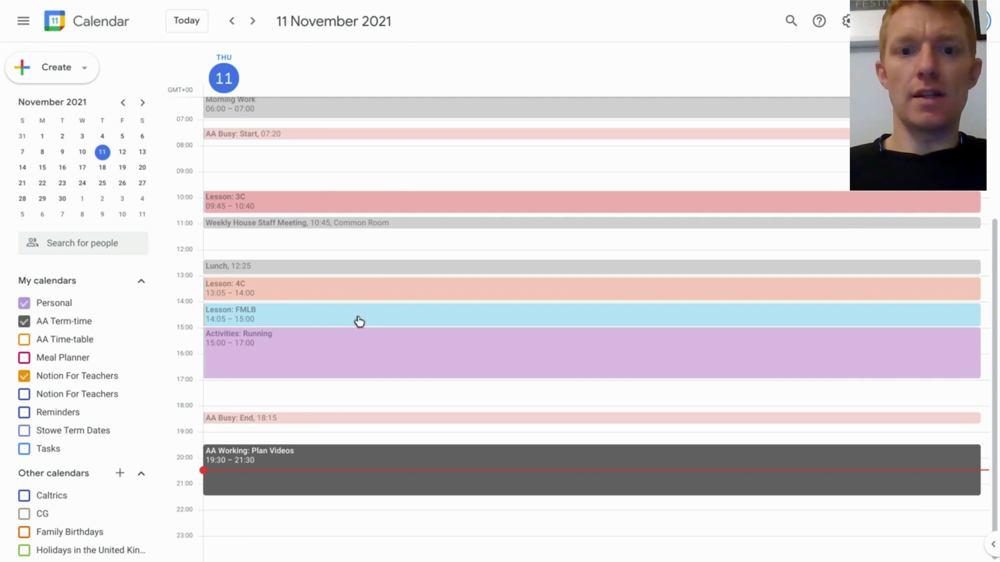
Open the Lesson: FMLB event's details in Google Calendar to reveal its Notion link
{"action": "left_click", "coordinate": [409, 323]}
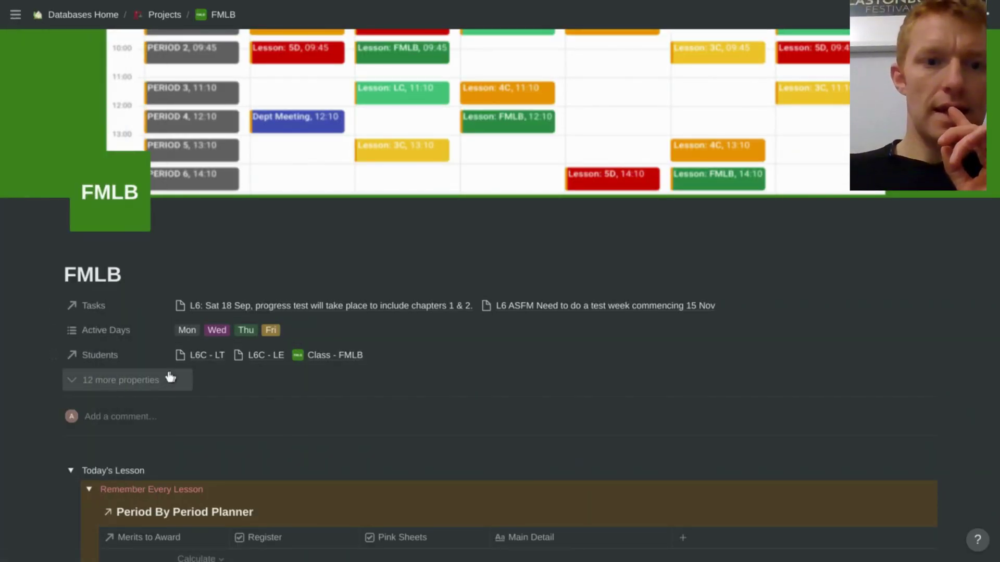
Browse the FMLB page's lessons (2021/11/05–2021/11/17) and homeworks, collapsing and re-expanding Remember Every Lesson
{"action": "scroll", "coordinate": [141, 380], "scroll_direction": "down", "scroll_amount": 3}
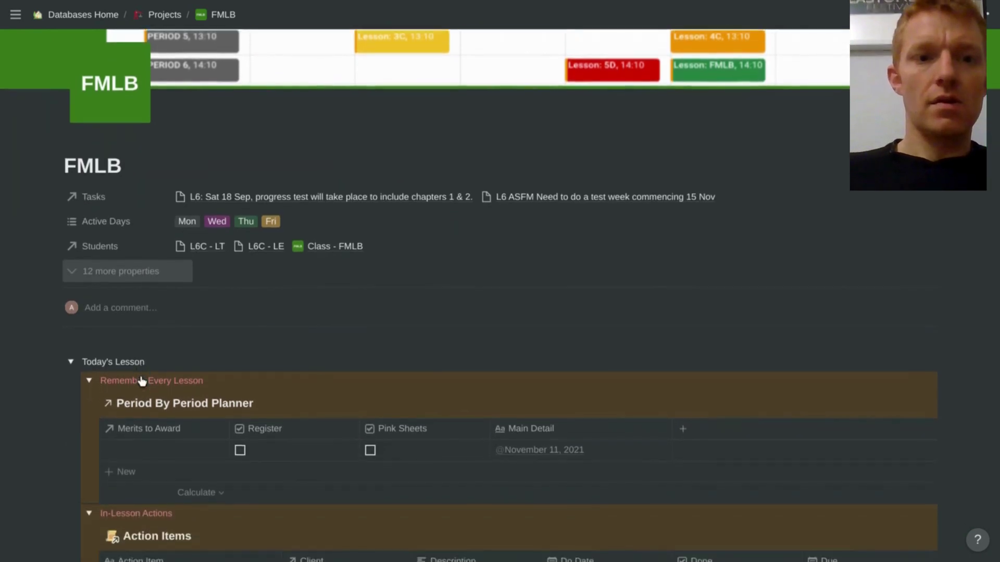
{"action": "scroll", "coordinate": [142, 380], "scroll_direction": "down", "scroll_amount": 7}
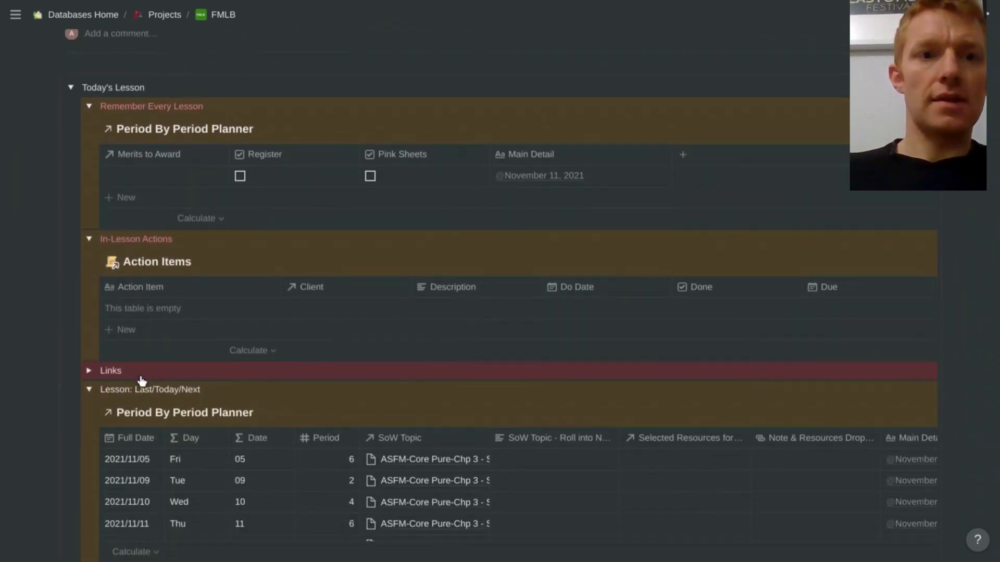
{"action": "scroll", "coordinate": [141, 381], "scroll_direction": "up", "scroll_amount": 2}
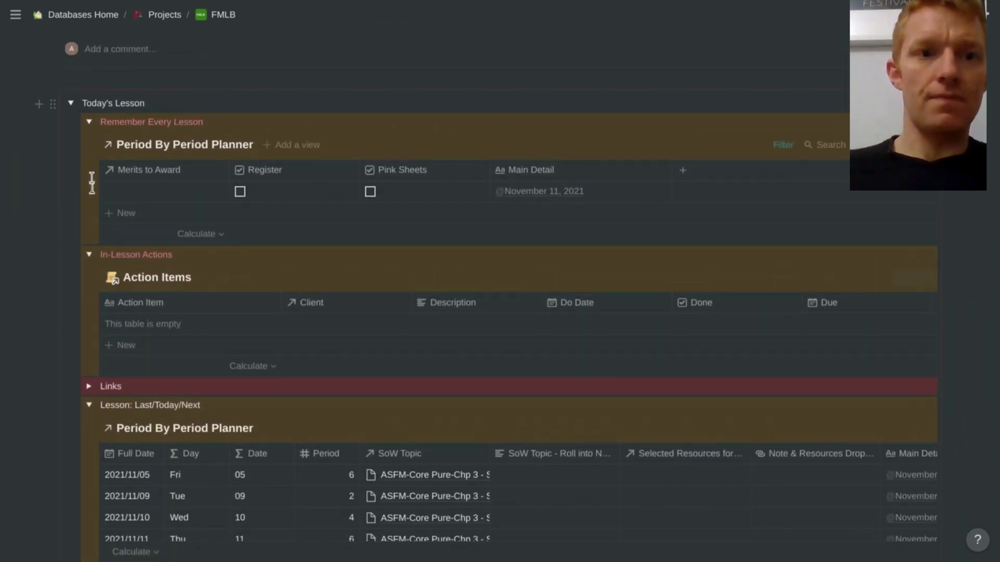
{"action": "left_click", "coordinate": [88, 124]}
{"action": "left_click", "coordinate": [88, 125]}
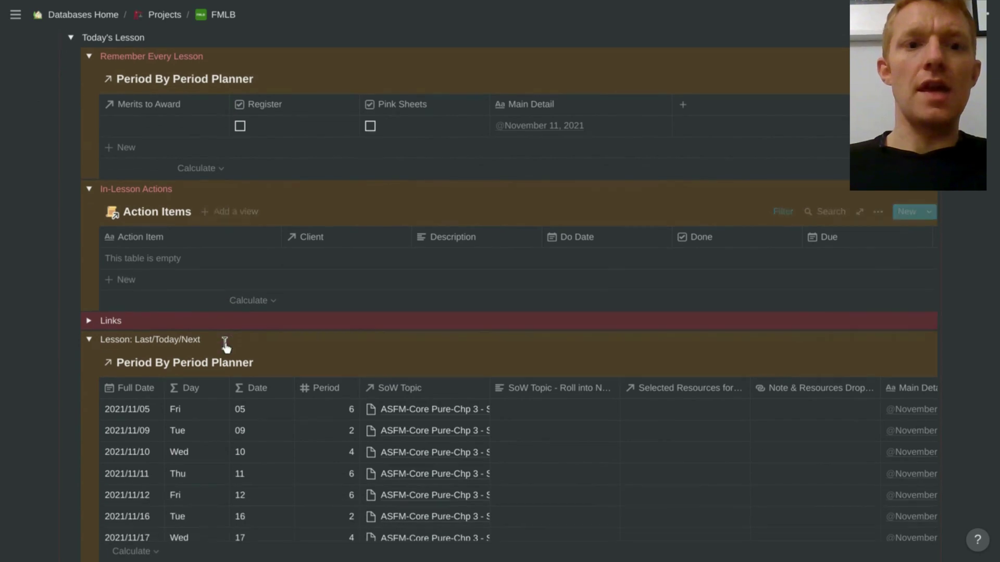
{"action": "scroll", "coordinate": [225, 344], "scroll_direction": "down", "scroll_amount": 2}
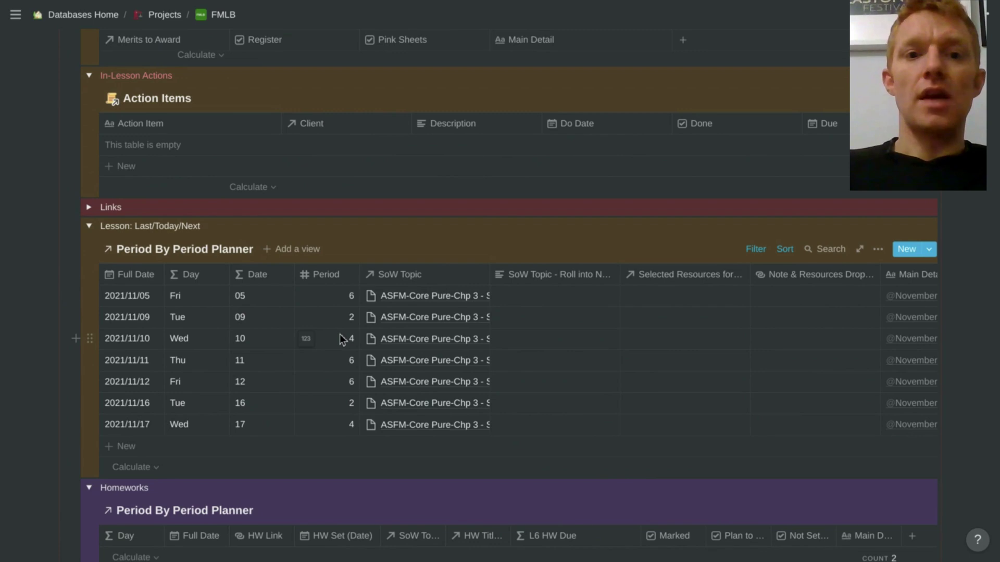
{"action": "scroll", "coordinate": [339, 339], "scroll_direction": "down", "scroll_amount": 1}
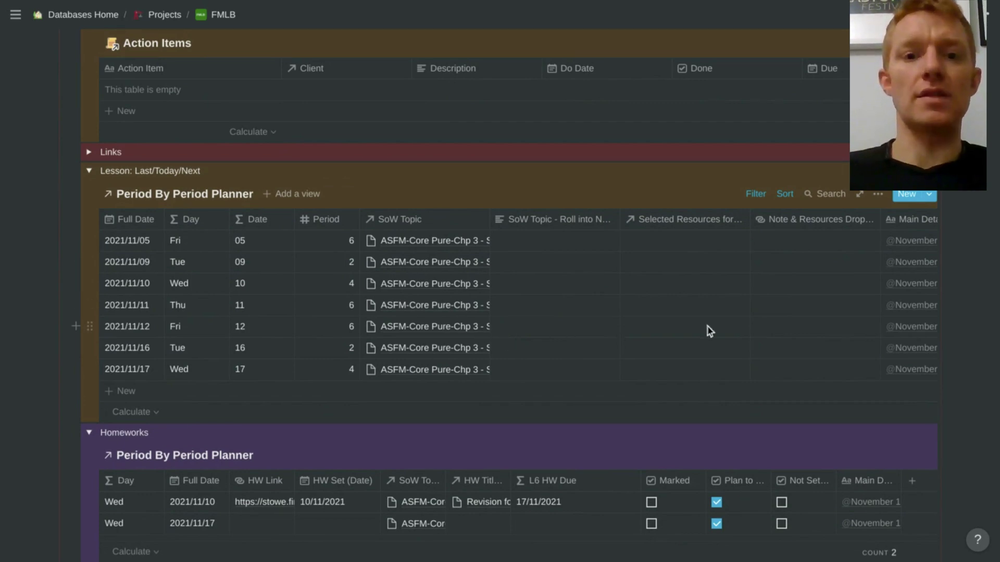
{"action": "scroll", "coordinate": [698, 326], "scroll_direction": "down", "scroll_amount": 2}
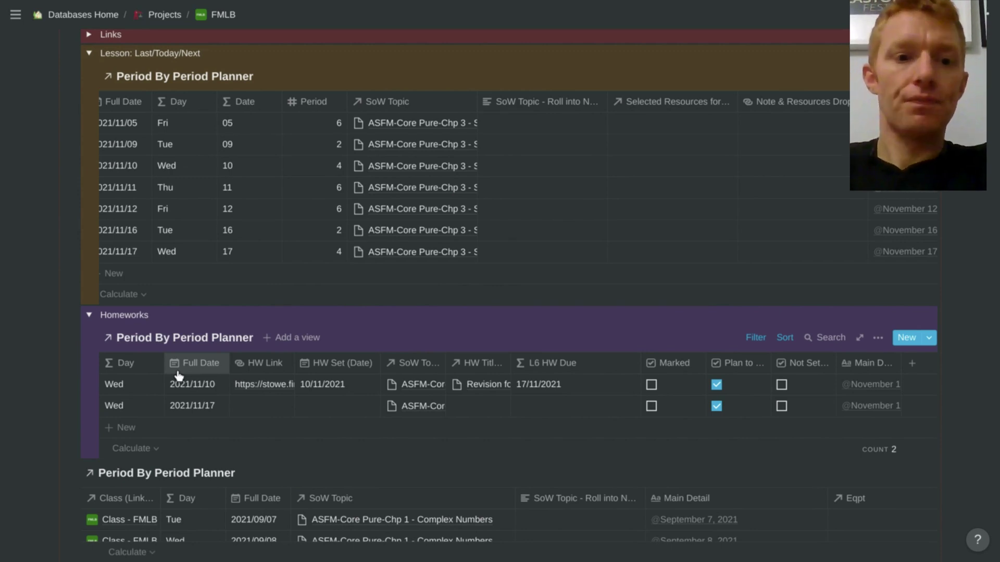
{"action": "scroll", "coordinate": [178, 375], "scroll_direction": "down", "scroll_amount": 6}
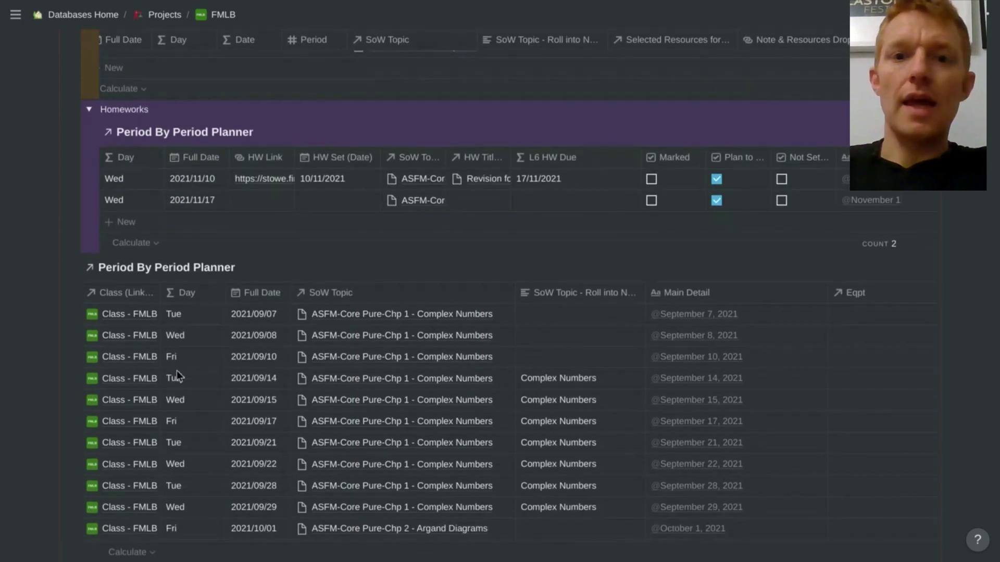
{"action": "scroll", "coordinate": [178, 376], "scroll_direction": "down", "scroll_amount": 2}
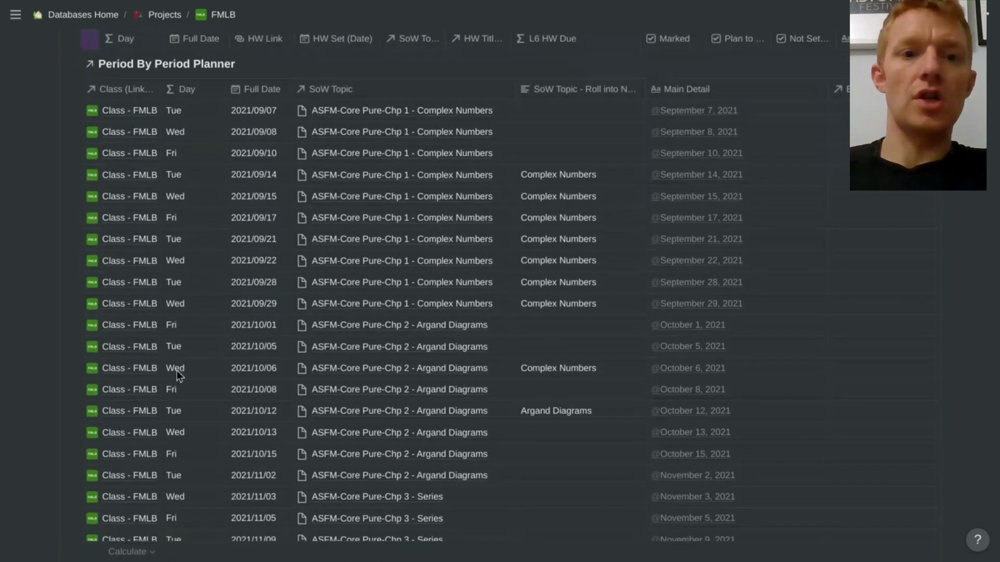
{"action": "scroll", "coordinate": [177, 371], "scroll_direction": "down", "scroll_amount": 4}
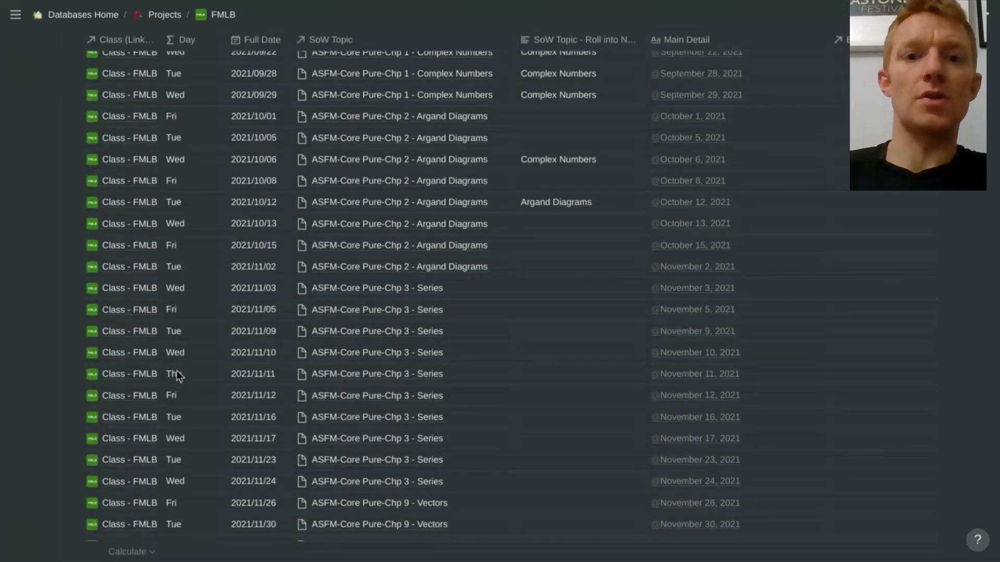
{"action": "scroll", "coordinate": [176, 370], "scroll_direction": "up", "scroll_amount": 4}
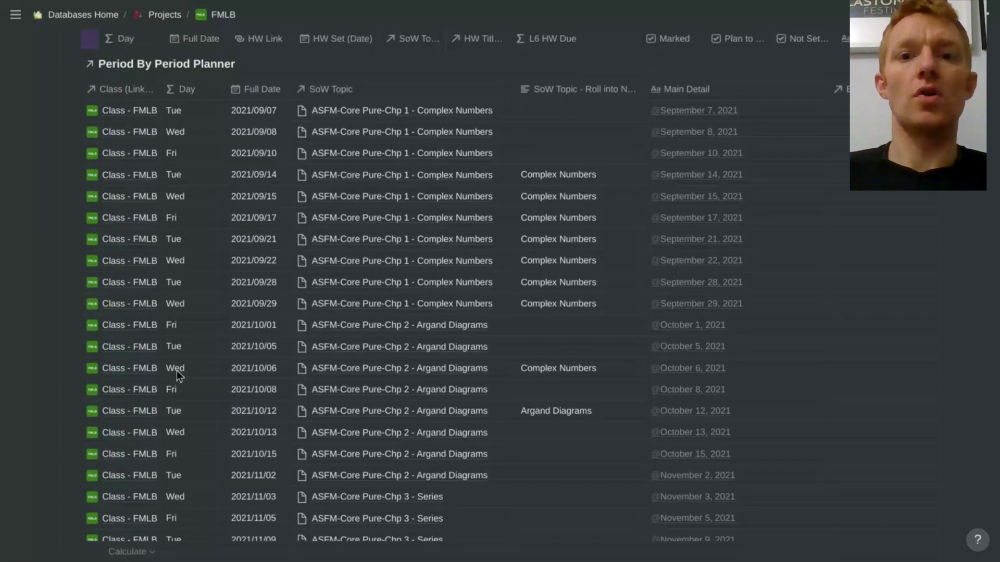
{"action": "scroll", "coordinate": [177, 370], "scroll_direction": "down", "scroll_amount": 2}
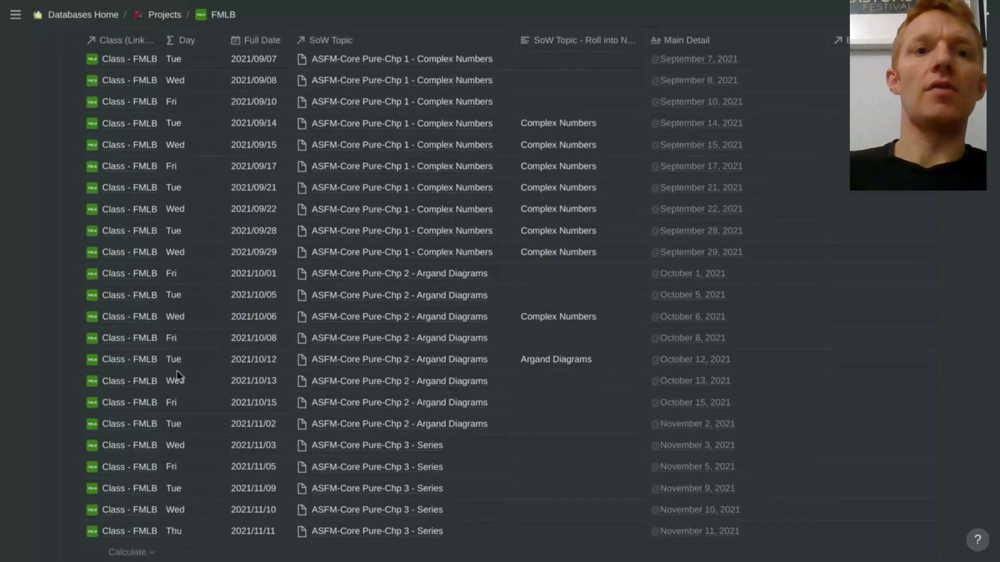
{"action": "scroll", "coordinate": [182, 247], "scroll_direction": "up", "scroll_amount": 4}
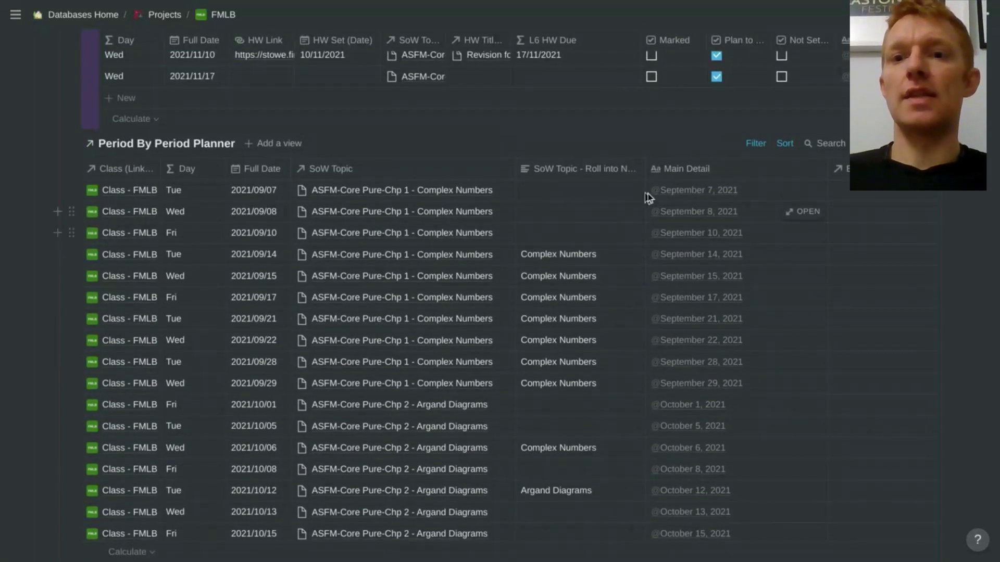
{"action": "left_click", "coordinate": [755, 144]}
{"action": "left_click", "coordinate": [753, 147]}
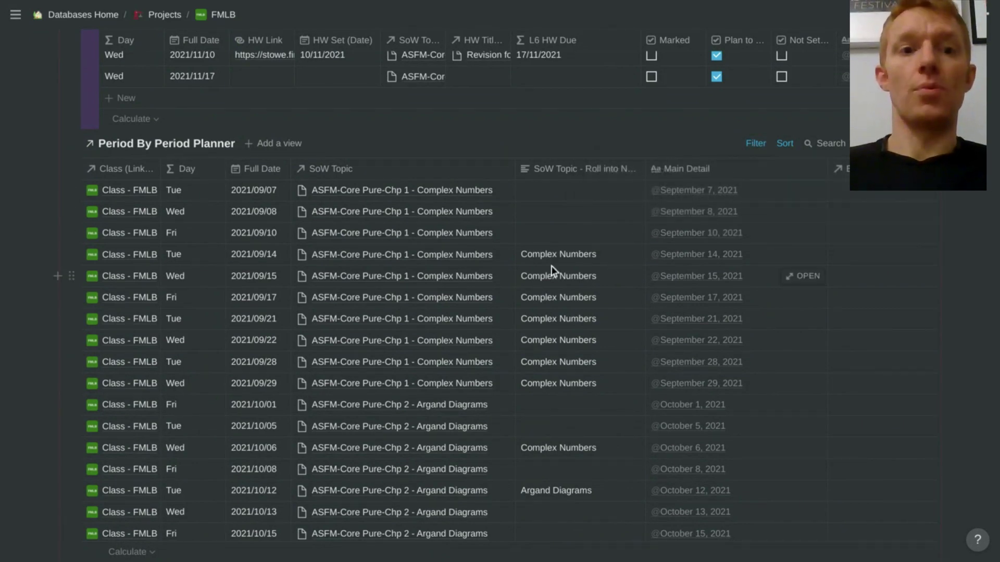
{"action": "scroll", "coordinate": [551, 266], "scroll_direction": "down", "scroll_amount": 2}
{"action": "scroll", "coordinate": [551, 264], "scroll_direction": "up", "scroll_amount": 10}
{"action": "scroll", "coordinate": [553, 271], "scroll_direction": "up", "scroll_amount": 6}
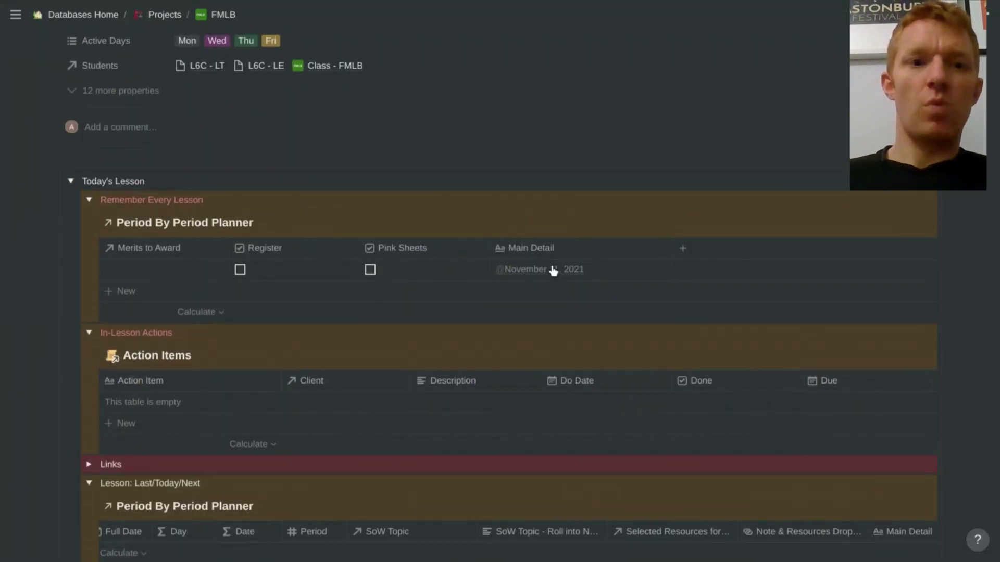
Open the Lesson Planning Dashboard source database and scroll to the 10–13 November 2021 periods
{"action": "left_click", "coordinate": [201, 222]}
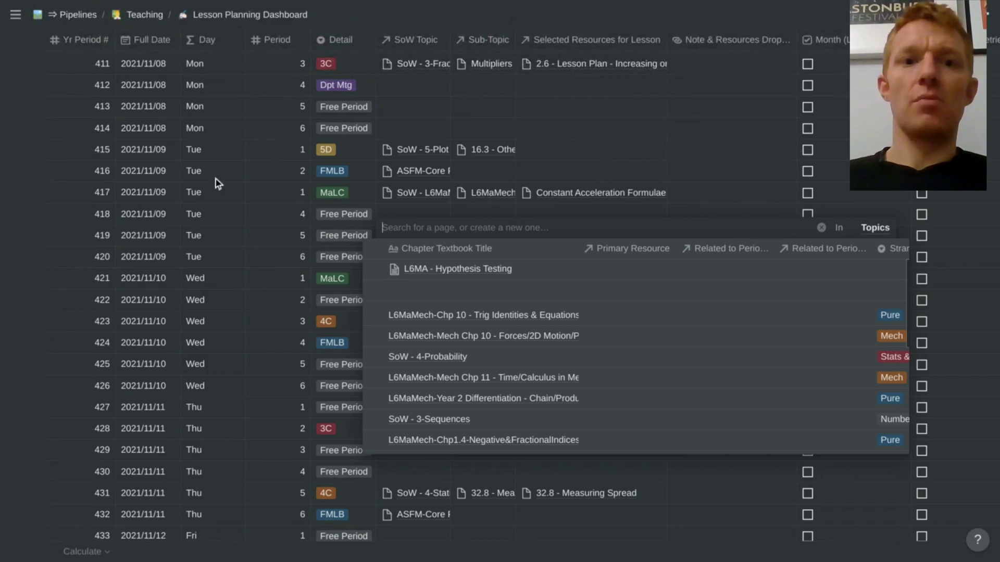
{"action": "key", "text": "Escape"}
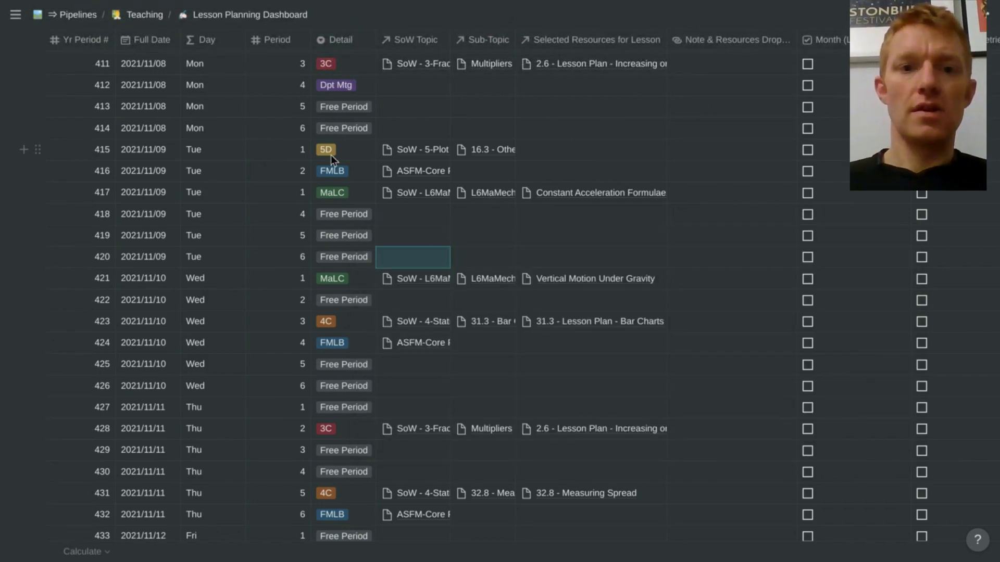
{"action": "scroll", "coordinate": [330, 155], "scroll_direction": "up", "scroll_amount": 3}
{"action": "scroll", "coordinate": [330, 154], "scroll_direction": "down", "scroll_amount": 2}
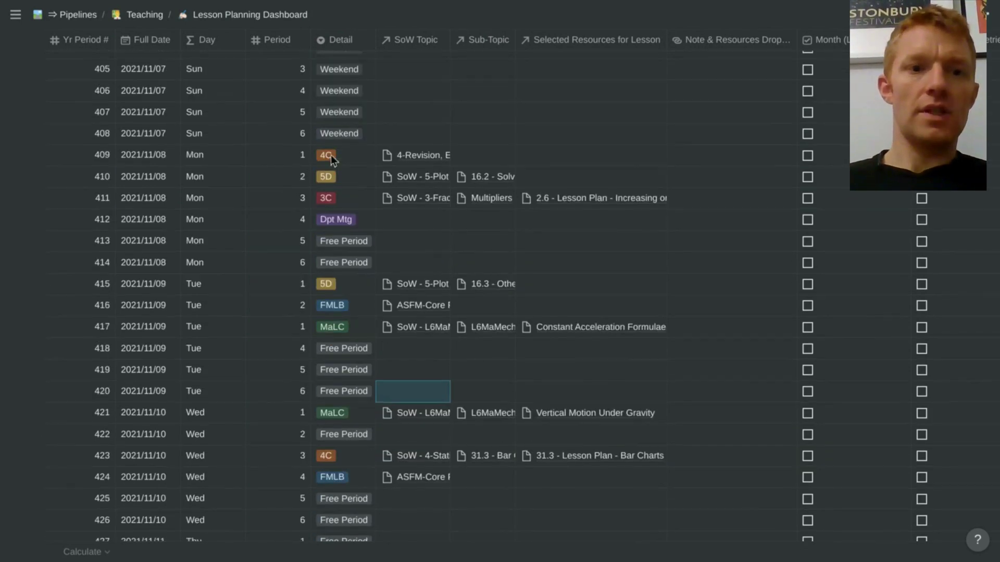
{"action": "scroll", "coordinate": [330, 155], "scroll_direction": "down", "scroll_amount": 4}
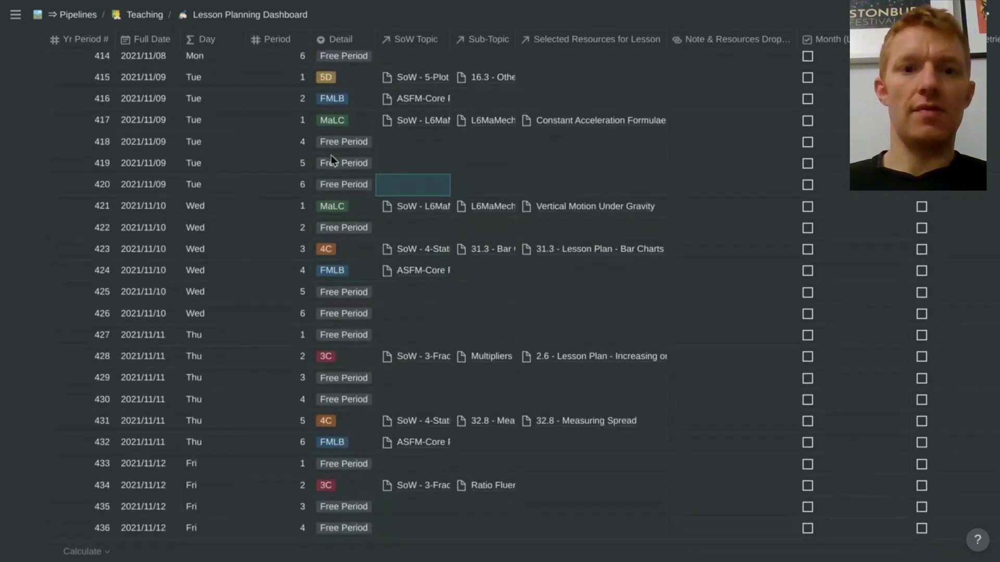
{"action": "scroll", "coordinate": [331, 157], "scroll_direction": "down", "scroll_amount": 1}
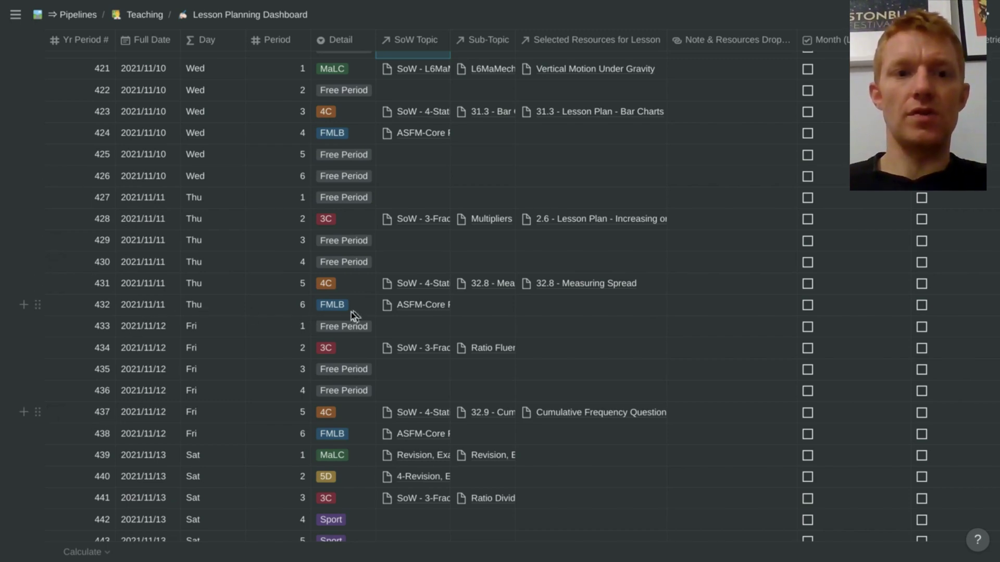
Check that row 432's SoW Topic links to ASFM-Core Pure-Chp 3 - Series
{"action": "scroll", "coordinate": [341, 311], "scroll_direction": "right", "scroll_amount": 3}
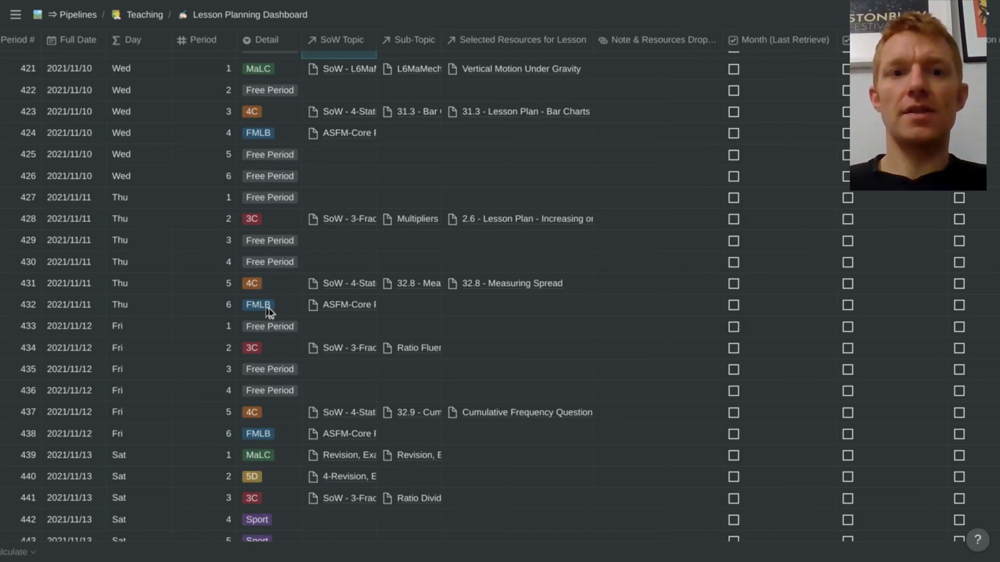
{"action": "left_click", "coordinate": [335, 312]}
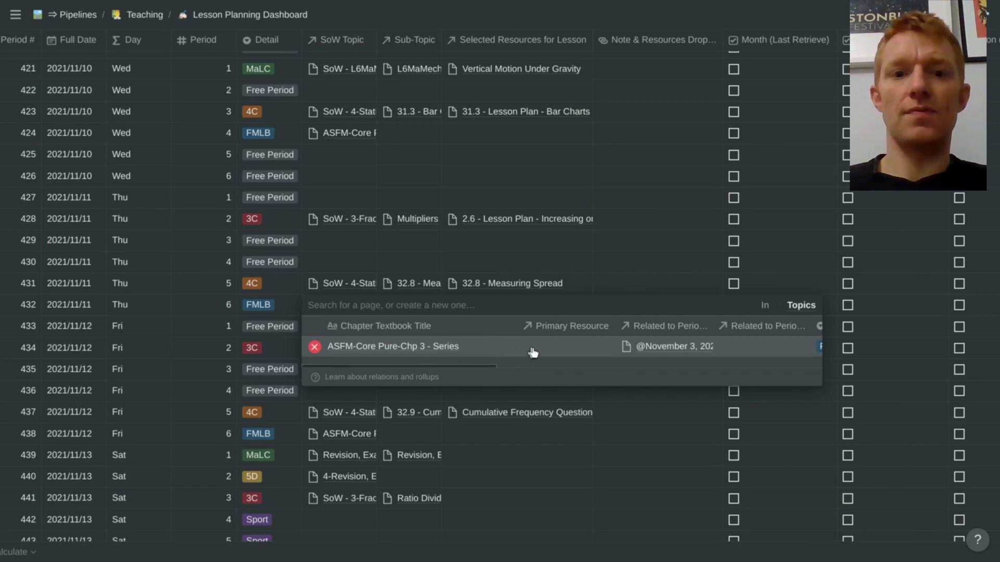
{"action": "scroll", "coordinate": [537, 353], "scroll_direction": "right", "scroll_amount": 3}
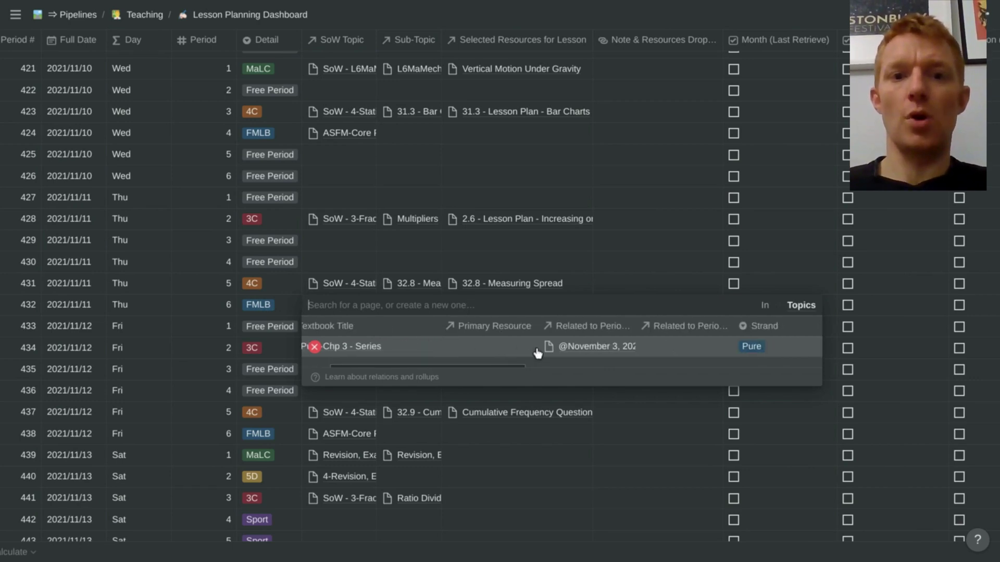
{"action": "scroll", "coordinate": [537, 354], "scroll_direction": "right", "scroll_amount": 10}
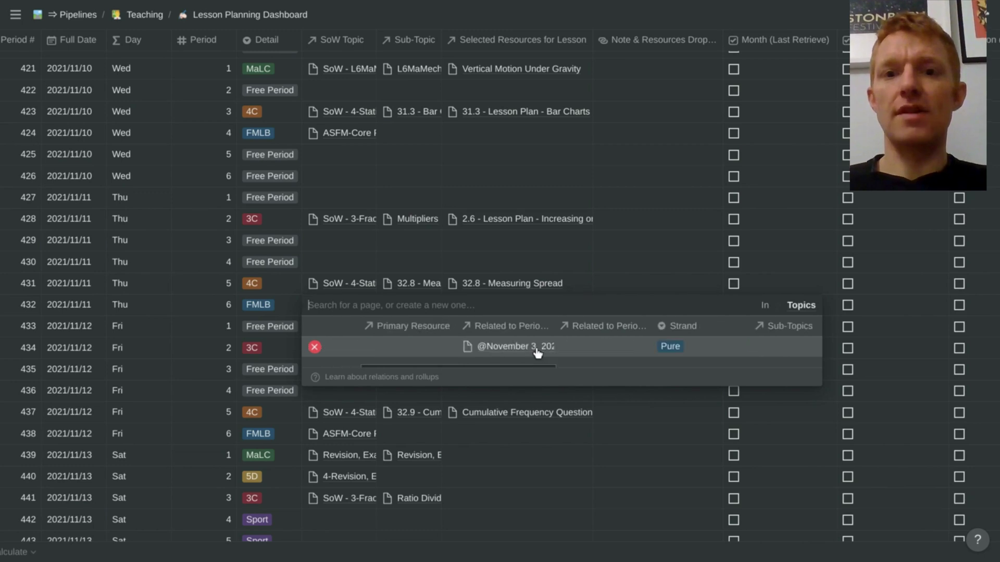
{"action": "scroll", "coordinate": [538, 354], "scroll_direction": "right", "scroll_amount": 15}
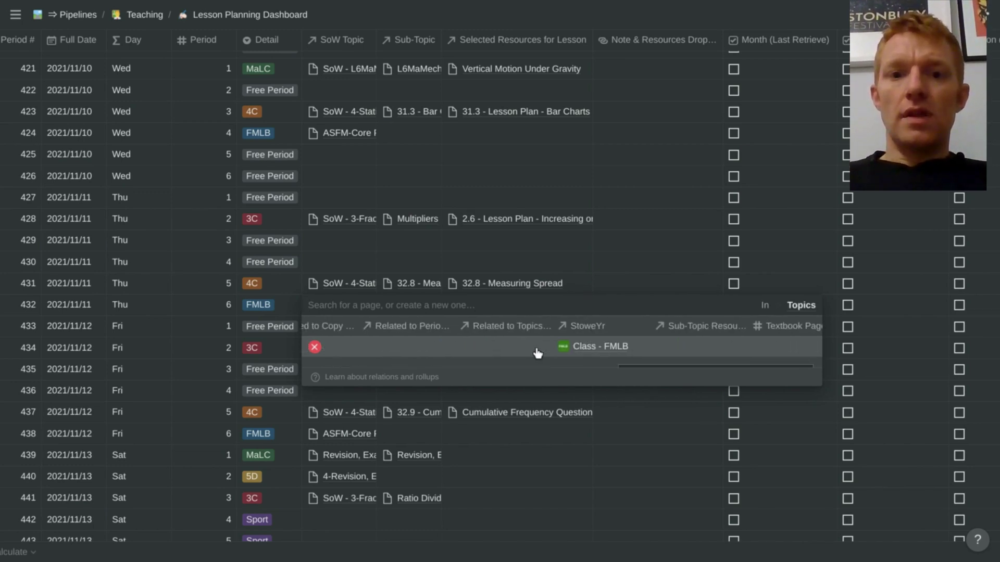
{"action": "scroll", "coordinate": [537, 353], "scroll_direction": "right", "scroll_amount": 2}
{"action": "scroll", "coordinate": [537, 354], "scroll_direction": "left", "scroll_amount": 20}
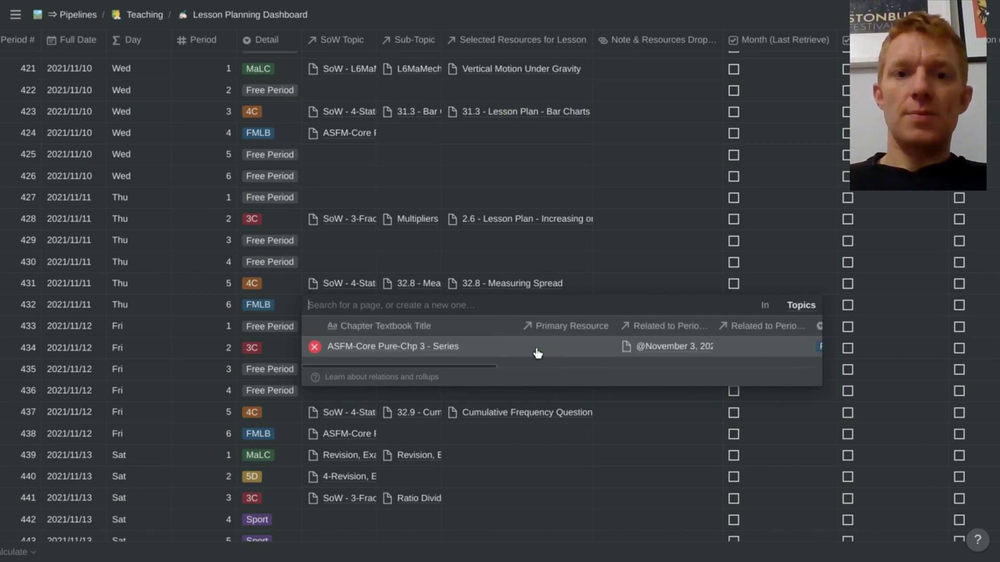
{"action": "key", "text": "Escape"}
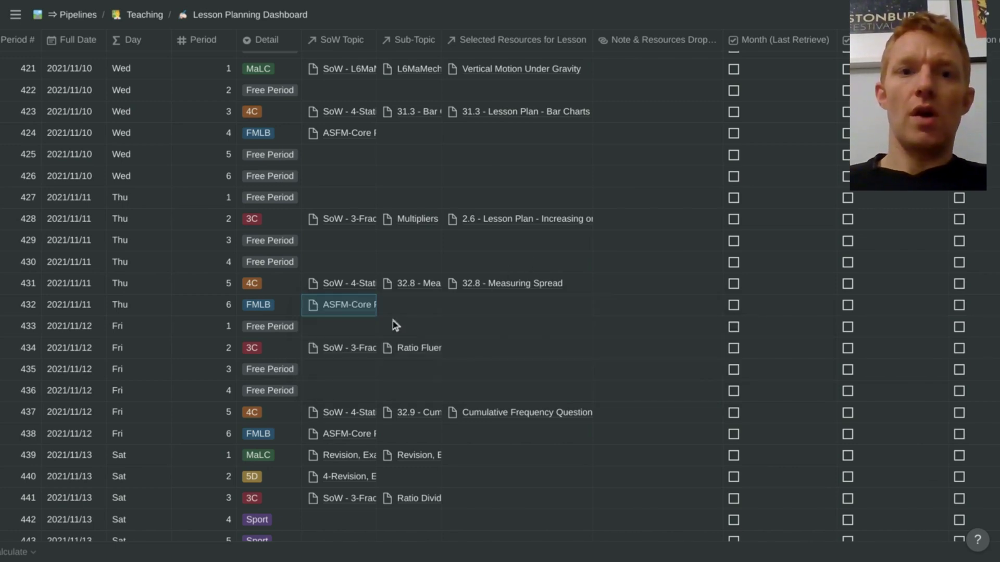
Recheck row 432's topic, then widen the SoW Topic column so full names show
{"action": "left_click", "coordinate": [351, 308]}
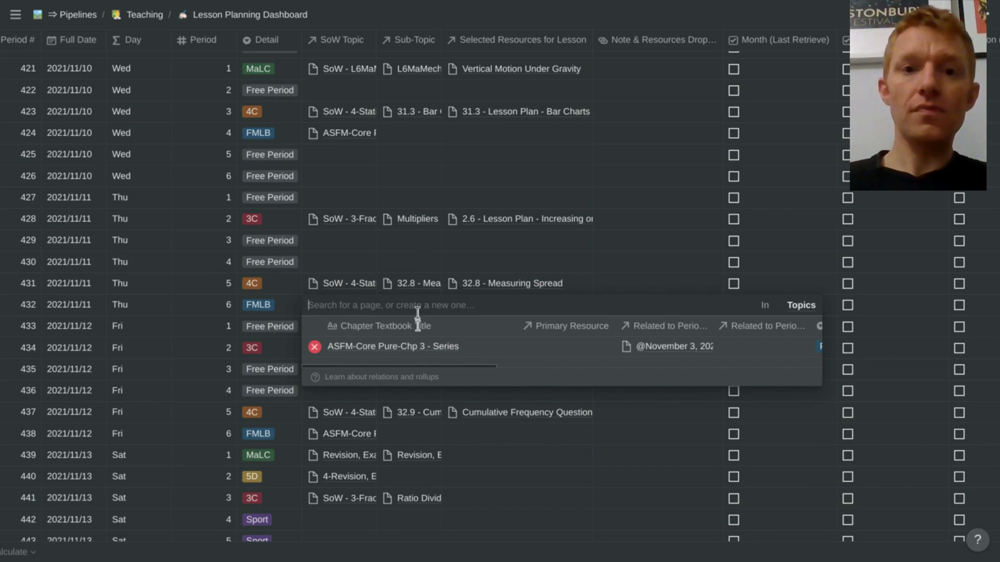
{"action": "left_click", "coordinate": [417, 249]}
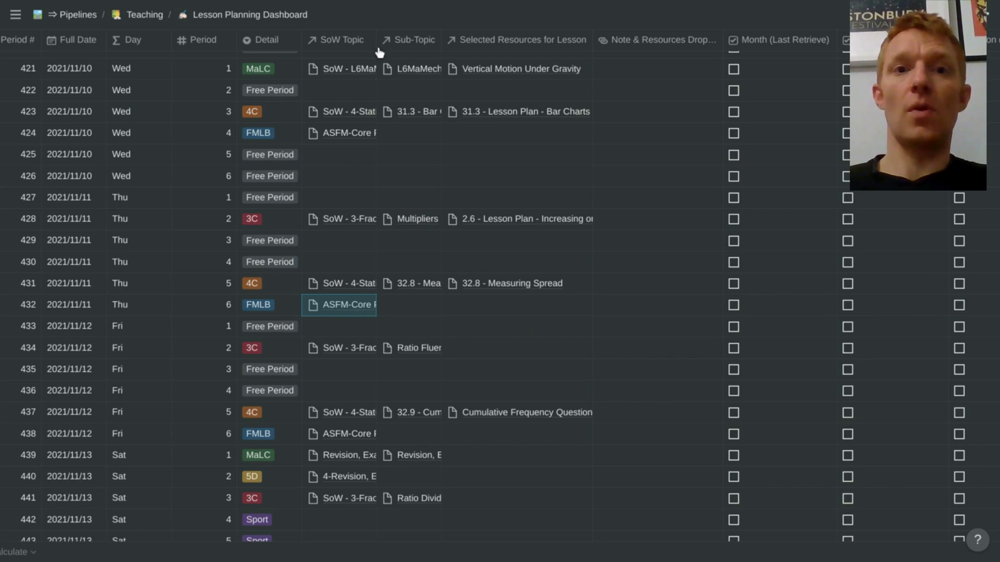
{"action": "left_click_drag", "start_coordinate": [376, 47], "coordinate": [420, 297]}
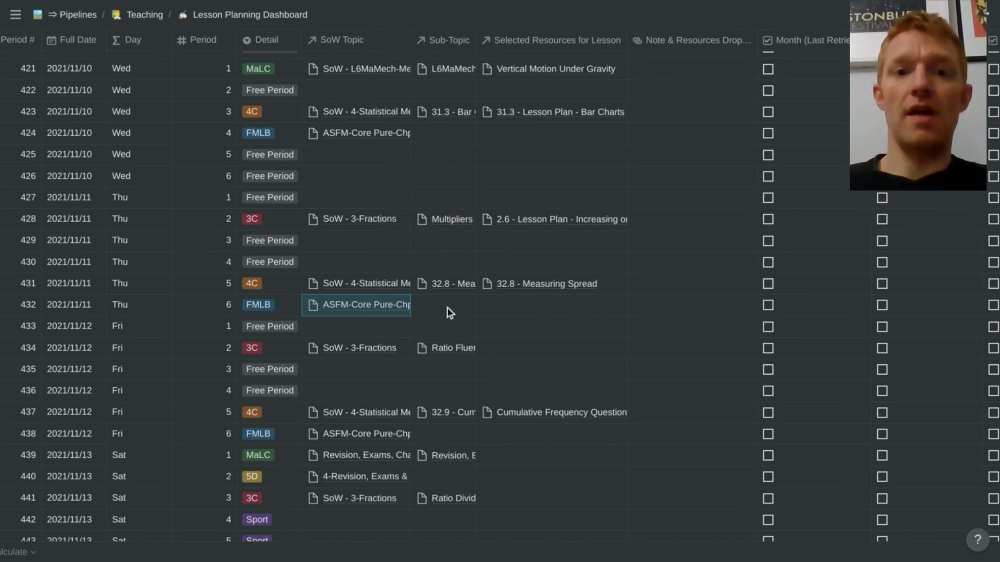
{"action": "left_click", "coordinate": [447, 308]}
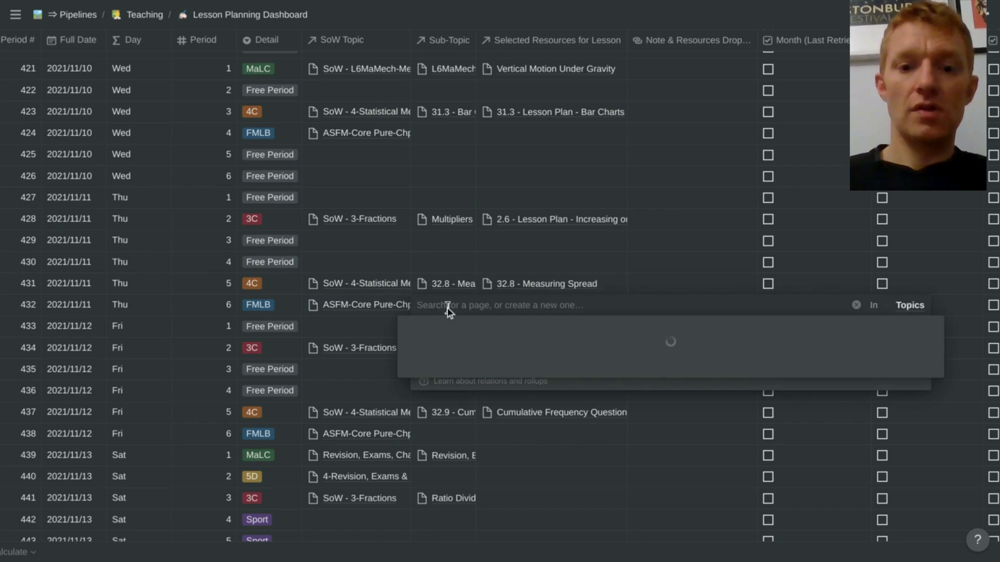
{"action": "type", "text": "series"}
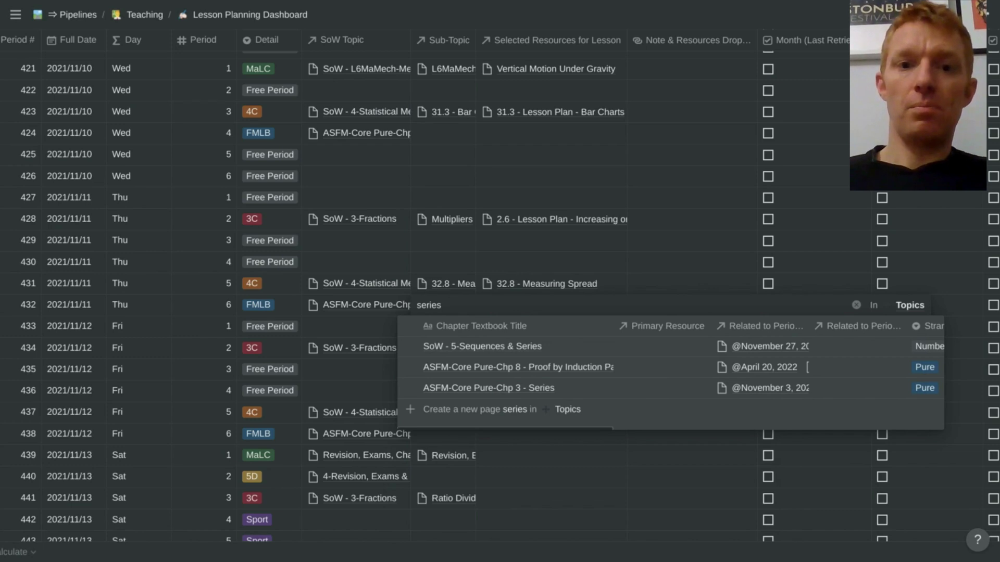
{"action": "key", "text": "BackSpace"}
{"action": "key", "text": "BackSpace"}
{"action": "key", "text": "BackSpace"}
{"action": "key", "text": "BackSpace"}
{"action": "key", "text": "BackSpace"}
{"action": "key", "text": "BackSpace"}
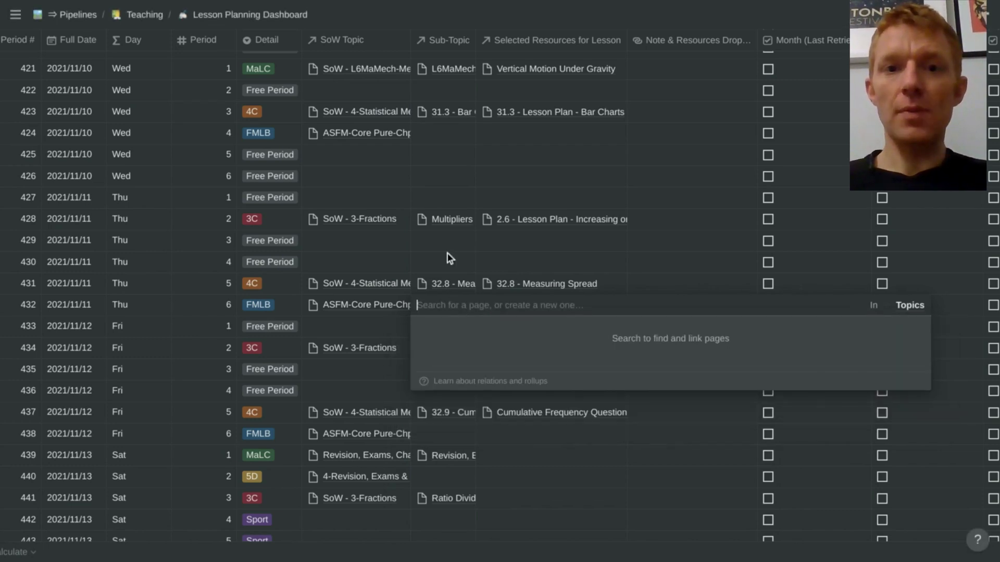
{"action": "key", "text": "Escape"}
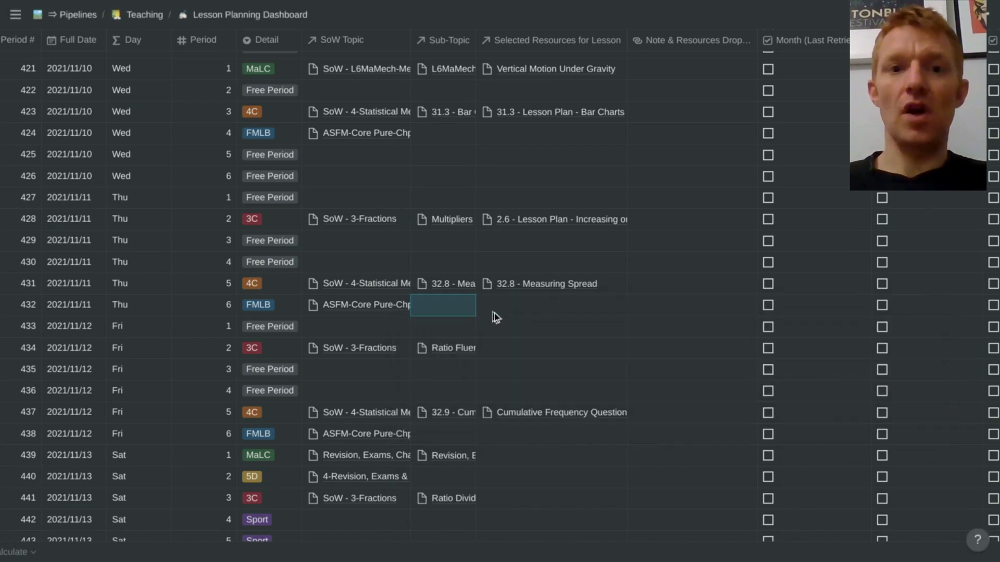
View the sub-topic linked to row 431's 4C lesson
{"action": "left_click", "coordinate": [452, 284]}
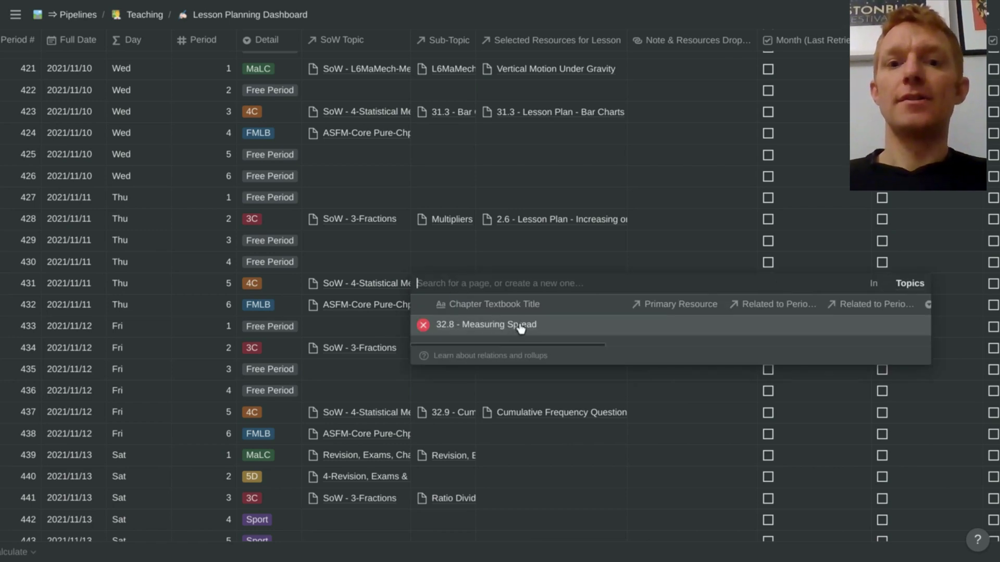
{"action": "scroll", "coordinate": [511, 328], "scroll_direction": "right", "scroll_amount": 5}
{"action": "scroll", "coordinate": [521, 328], "scroll_direction": "right", "scroll_amount": 5}
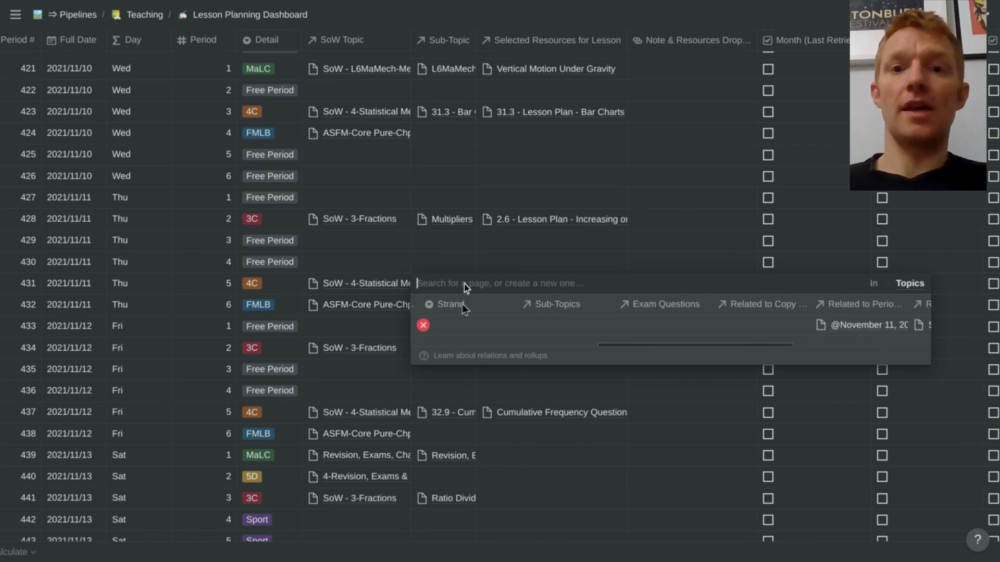
{"action": "key", "text": "Escape"}
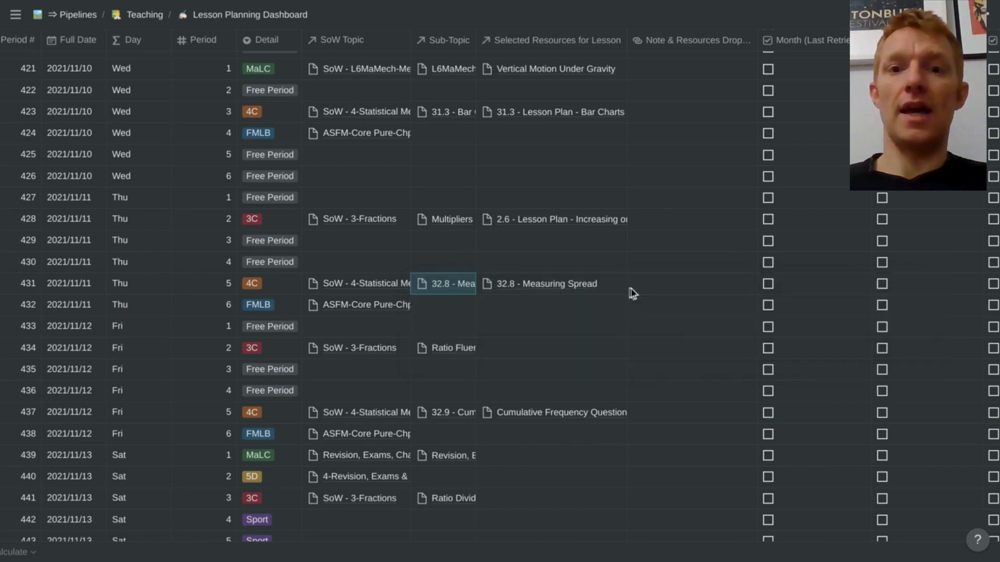
Check row 431's 32.8 - Measuring Spread resource, then scroll to the Month, Week and Lesson columns
{"action": "left_click", "coordinate": [550, 289]}
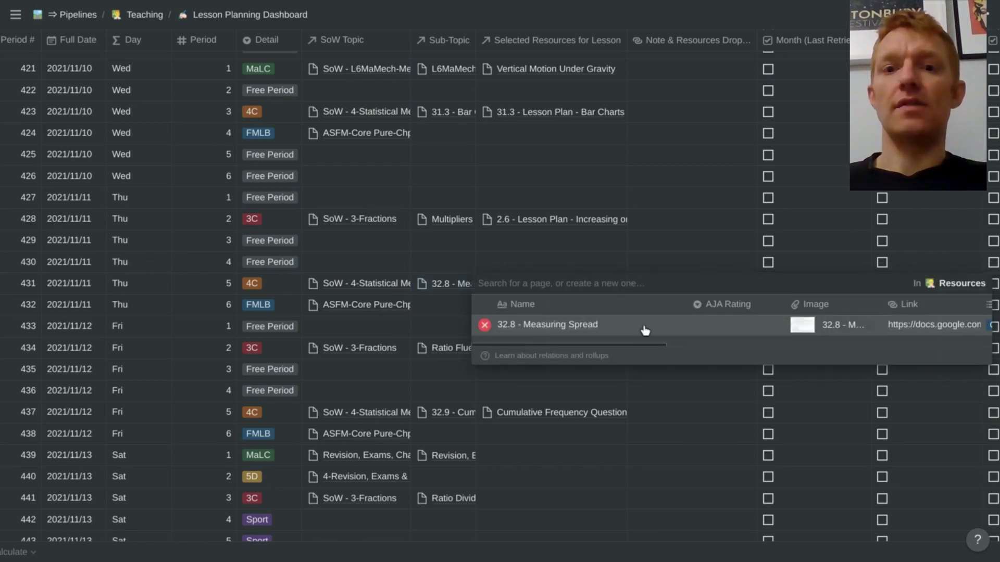
{"action": "scroll", "coordinate": [644, 331], "scroll_direction": "right", "scroll_amount": 5}
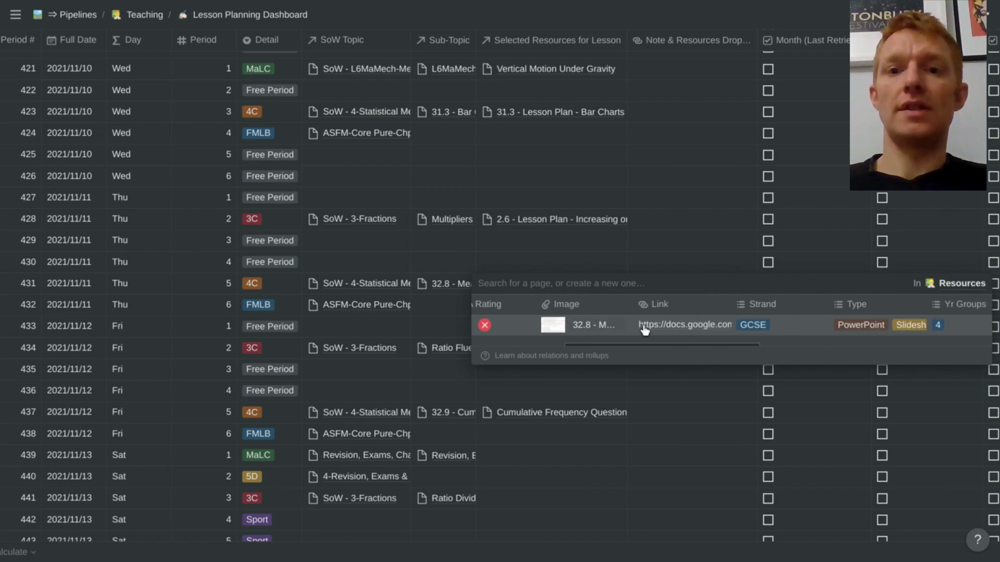
{"action": "scroll", "coordinate": [644, 330], "scroll_direction": "left", "scroll_amount": 5}
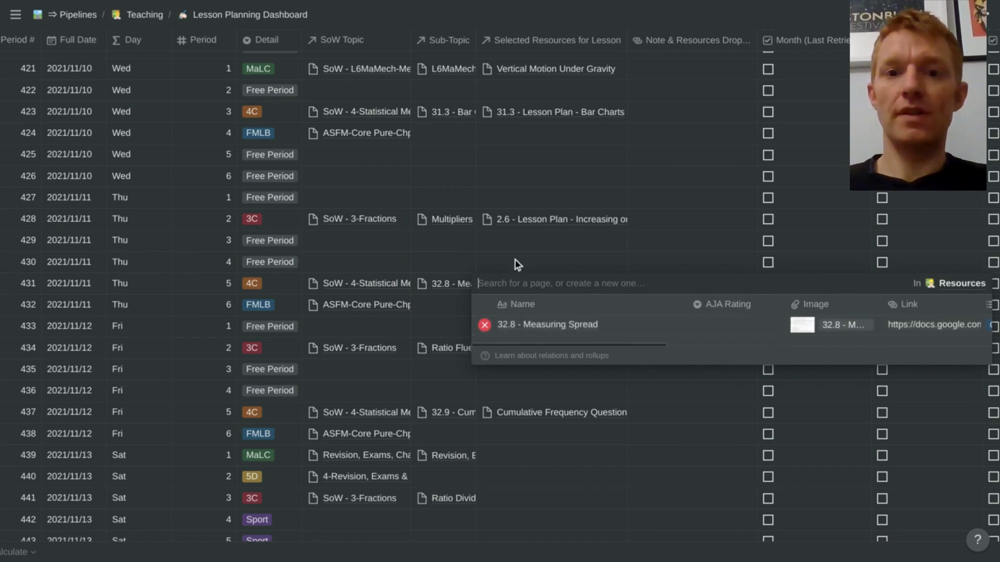
{"action": "key", "text": "Escape"}
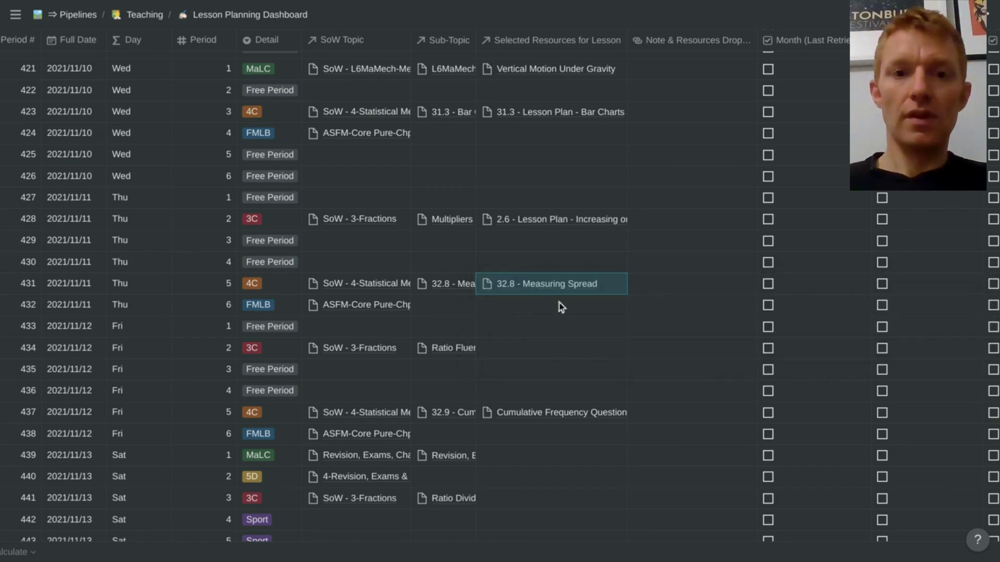
{"action": "scroll", "coordinate": [559, 302], "scroll_direction": "right", "scroll_amount": 4}
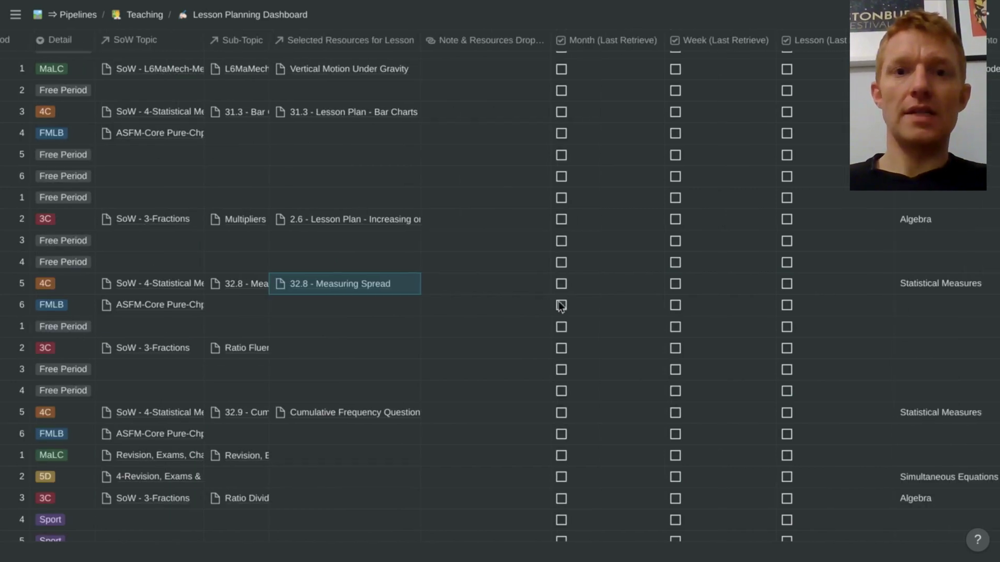
{"action": "scroll", "coordinate": [559, 301], "scroll_direction": "right", "scroll_amount": 1}
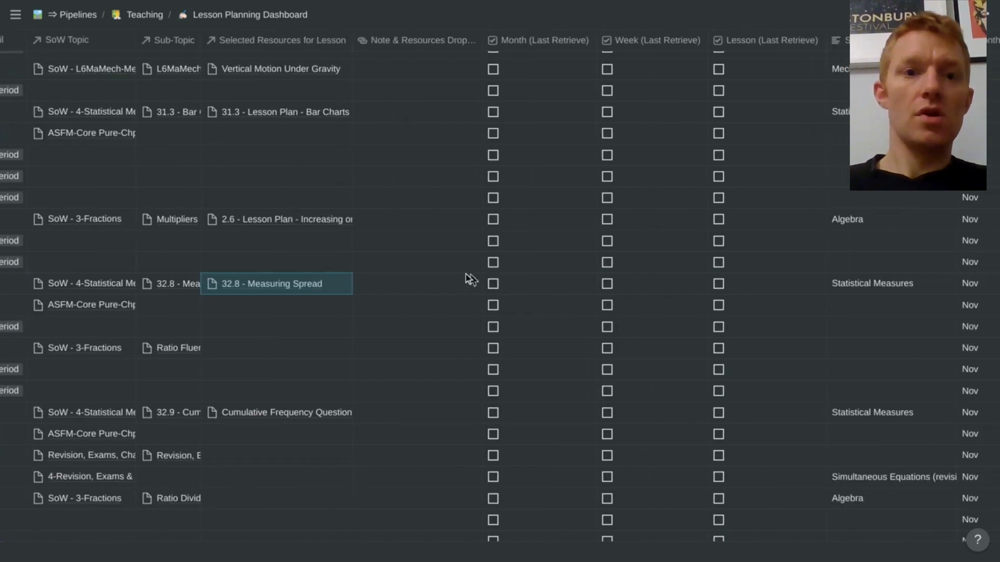
{"action": "left_click", "coordinate": [440, 46]}
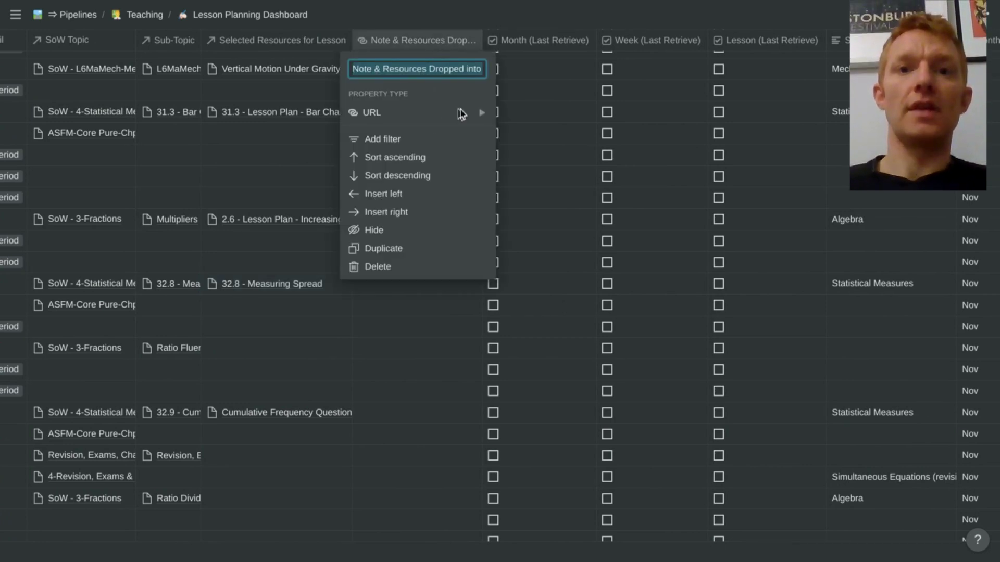
{"action": "left_click", "coordinate": [466, 69]}
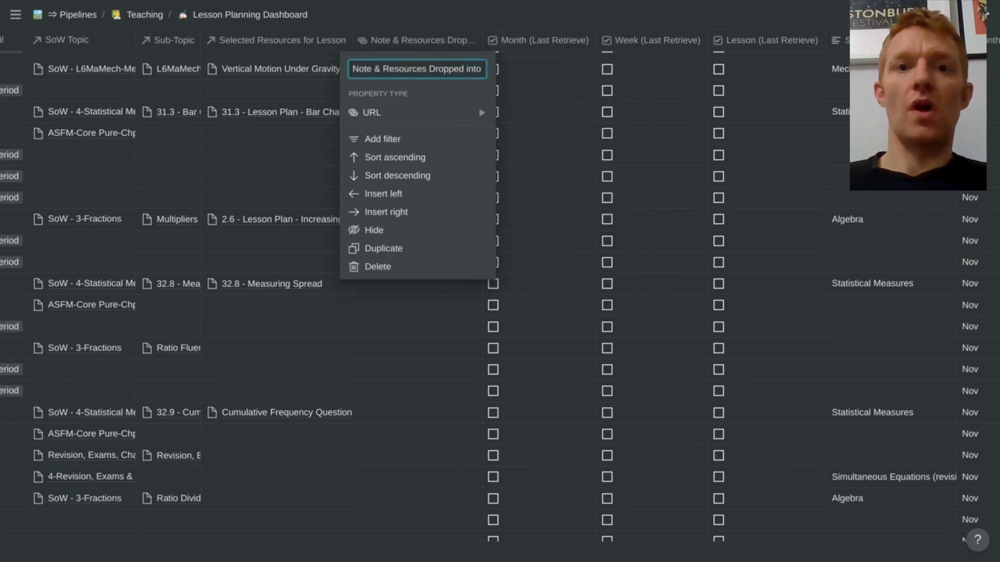
{"action": "key", "text": "End"}
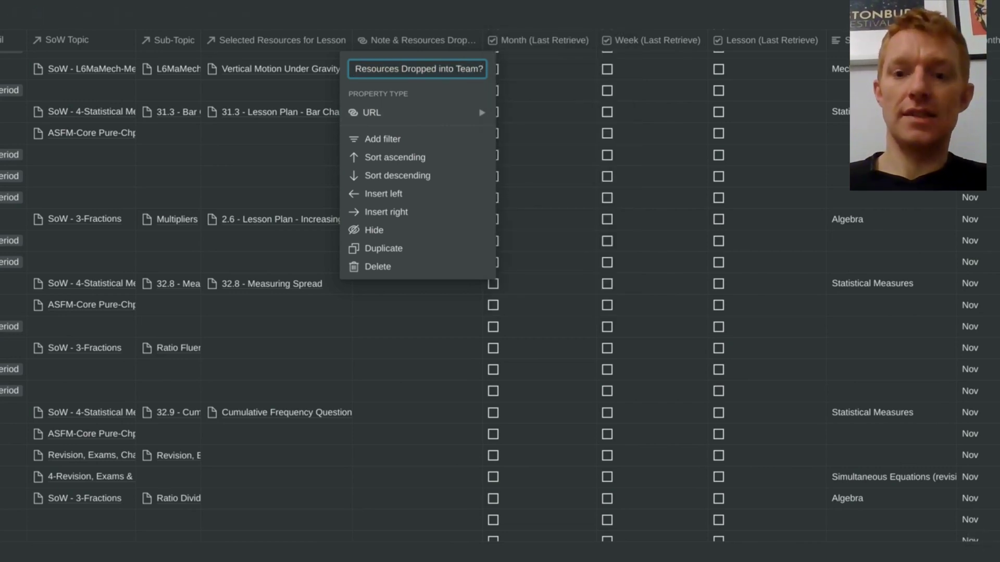
{"action": "left_click", "coordinate": [413, 349]}
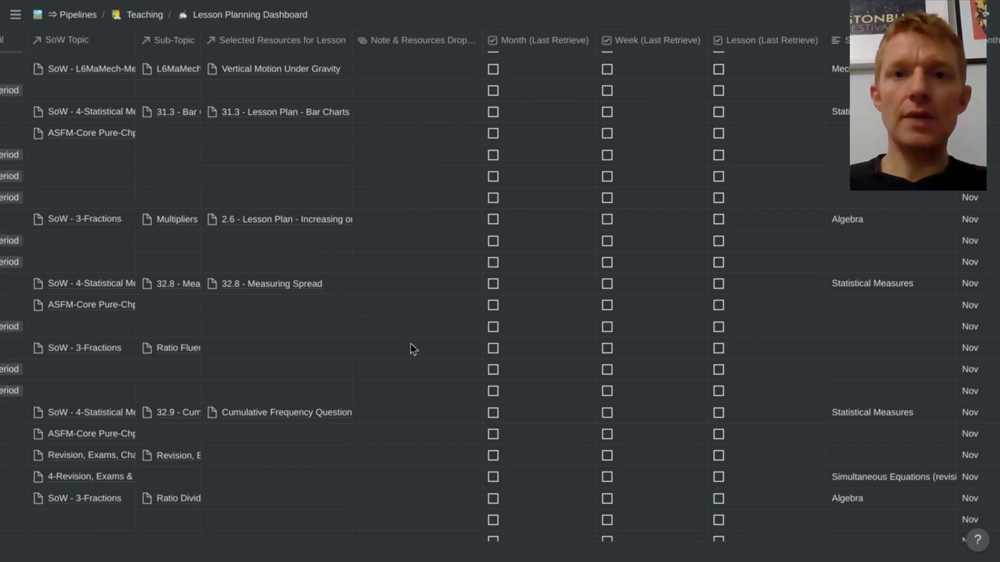
Scroll right to the Class, HW Link, HW Set and HW Due columns for FMLB's 10 November lesson
{"action": "scroll", "coordinate": [410, 343], "scroll_direction": "right", "scroll_amount": 3}
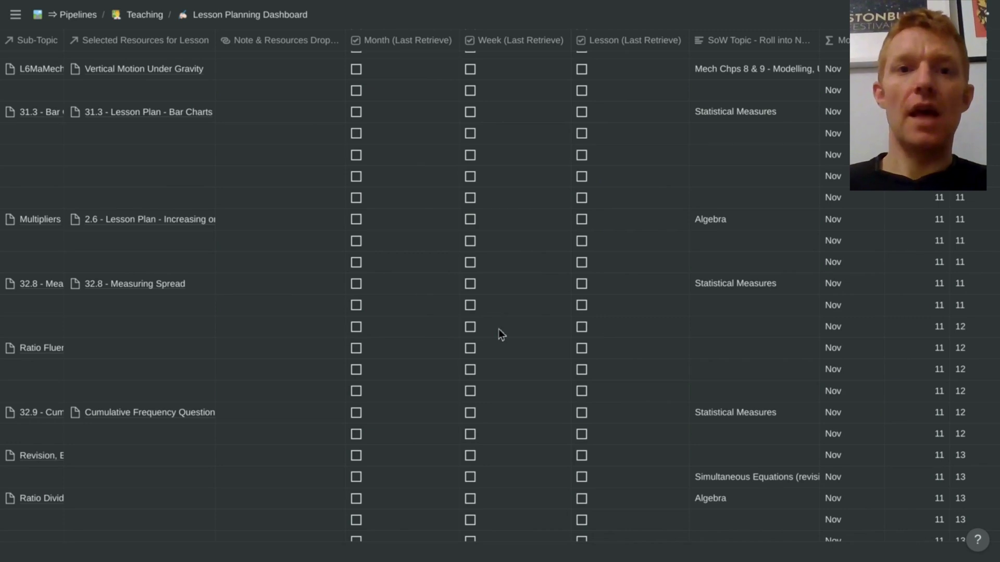
{"action": "scroll", "coordinate": [499, 329], "scroll_direction": "right", "scroll_amount": 7}
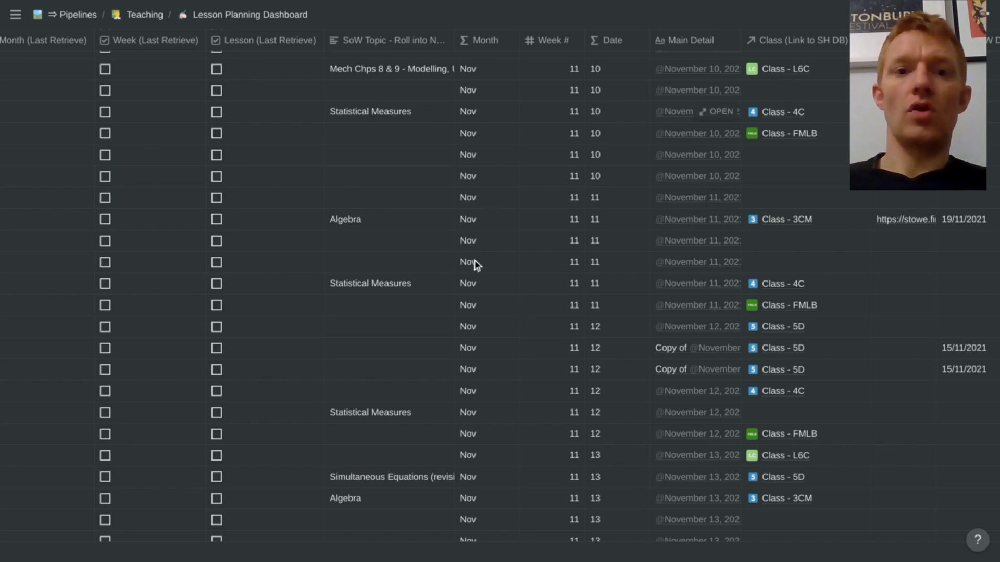
{"action": "scroll", "coordinate": [474, 263], "scroll_direction": "right", "scroll_amount": 3}
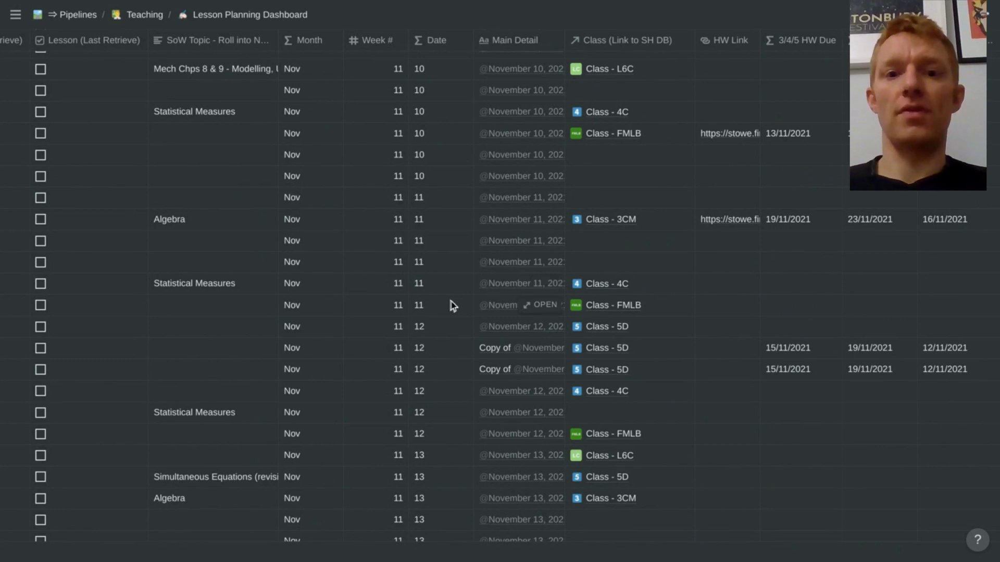
{"action": "scroll", "coordinate": [450, 305], "scroll_direction": "right", "scroll_amount": 3}
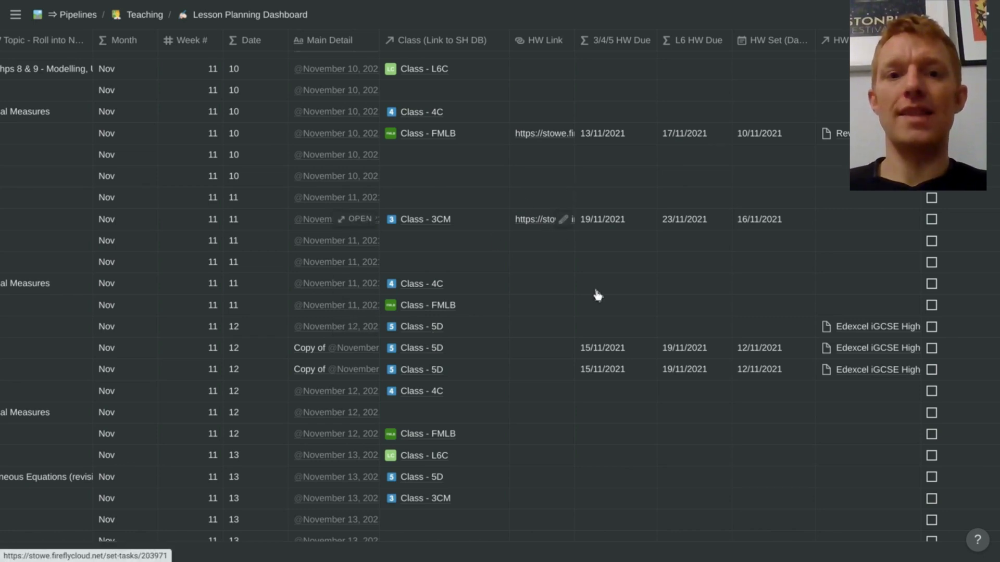
Scroll right to the Late, Spoke at End, Eqpt, Merits to Award and Pink Sheets columns
{"action": "scroll", "coordinate": [596, 292], "scroll_direction": "right", "scroll_amount": 4}
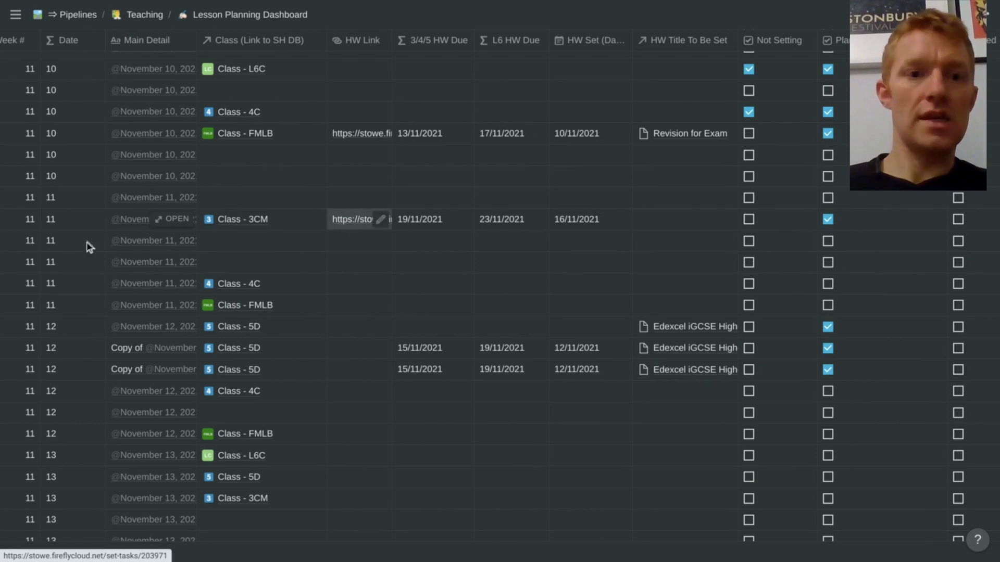
{"action": "scroll", "coordinate": [318, 220], "scroll_direction": "left", "scroll_amount": 5}
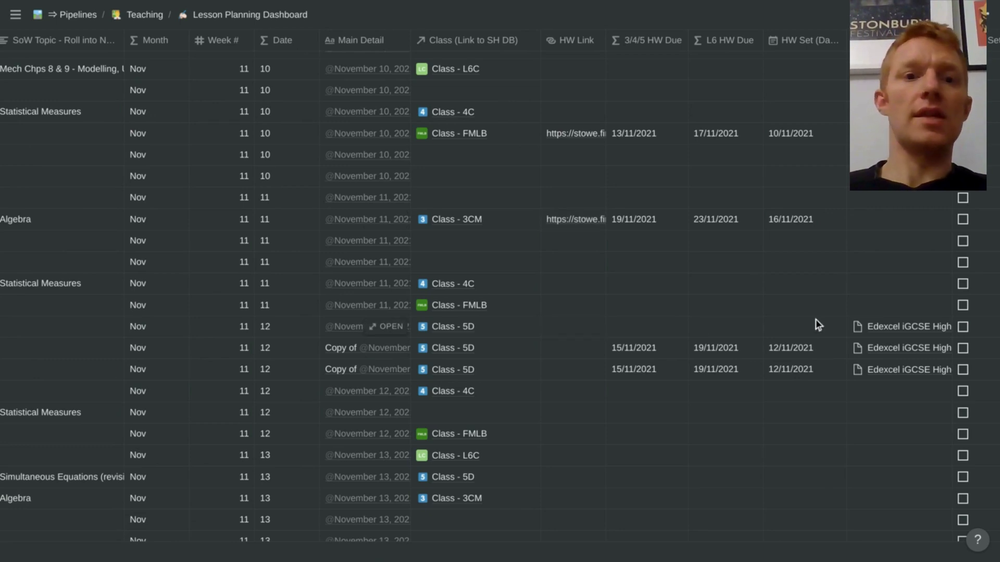
{"action": "scroll", "coordinate": [815, 320], "scroll_direction": "right", "scroll_amount": 7}
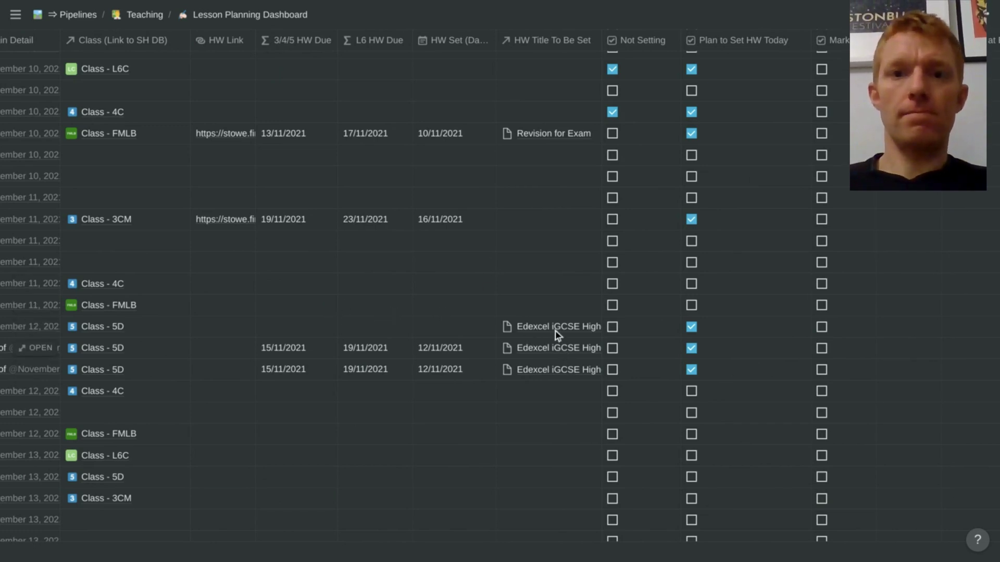
{"action": "scroll", "coordinate": [556, 333], "scroll_direction": "right", "scroll_amount": 5}
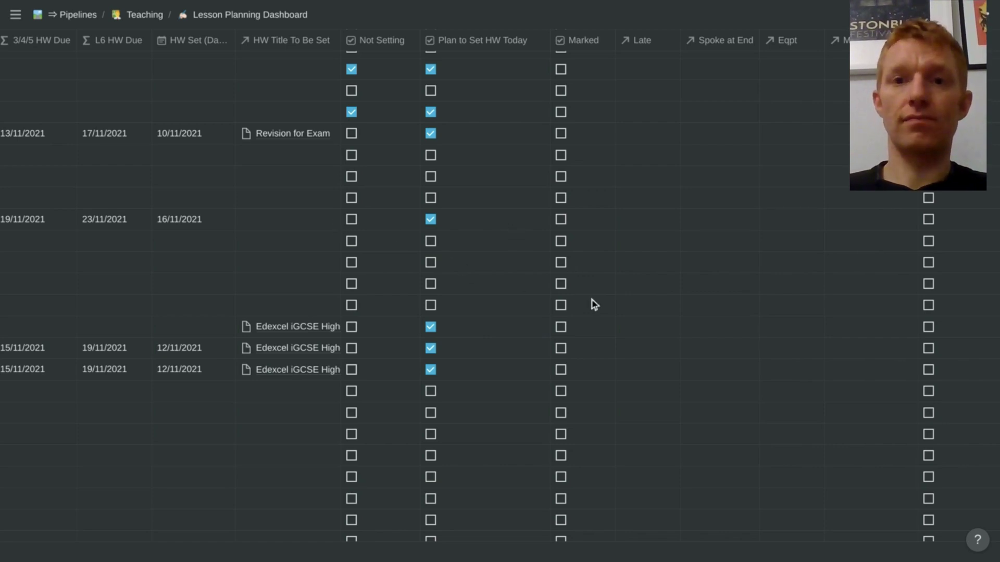
{"action": "scroll", "coordinate": [595, 305], "scroll_direction": "right", "scroll_amount": 3}
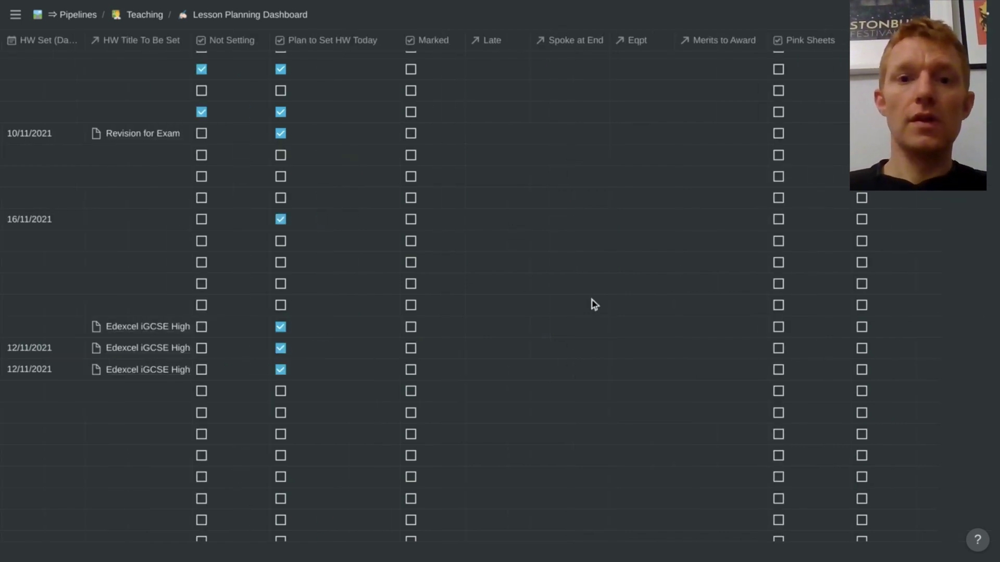
Link the student in the first lesson's Late field by searching All Stakeholders
{"action": "left_click", "coordinate": [487, 327]}
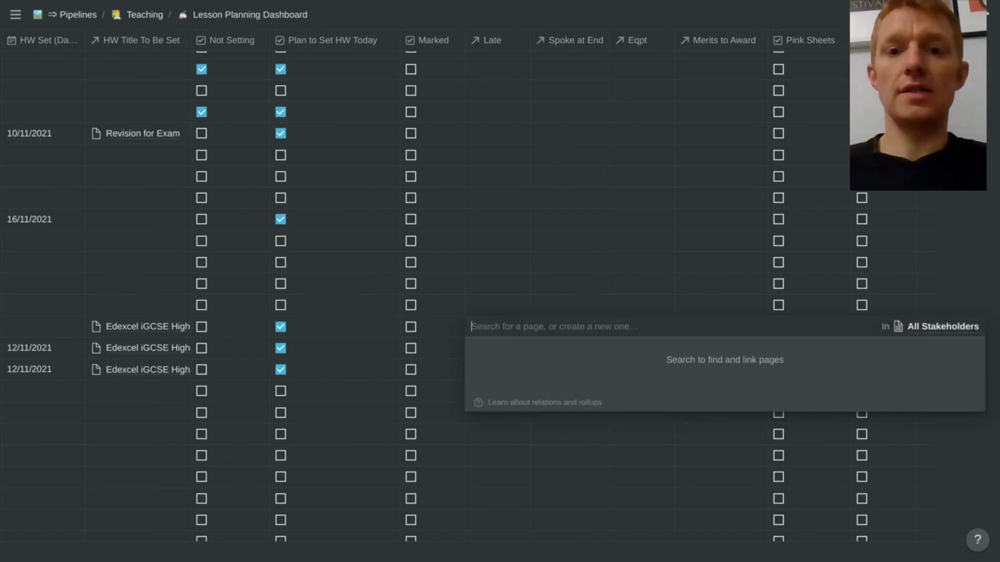
{"action": "type", "text": "ed"}
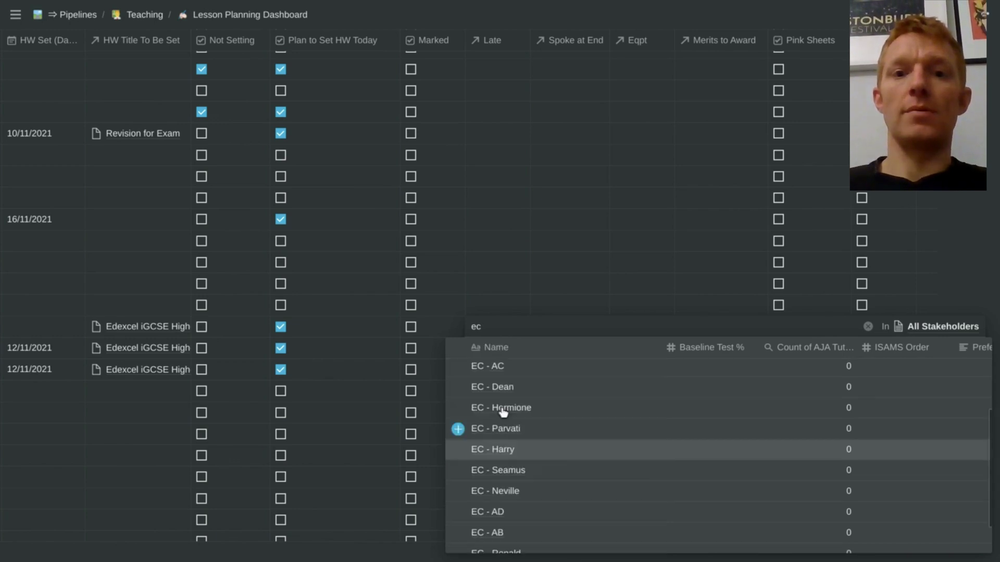
{"action": "left_click", "coordinate": [502, 410]}
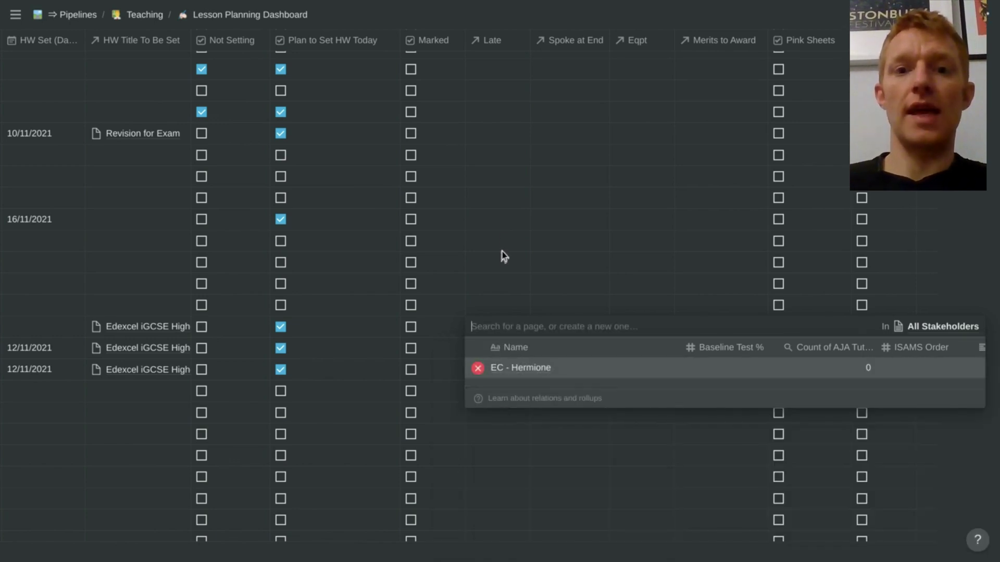
{"action": "left_click", "coordinate": [502, 235]}
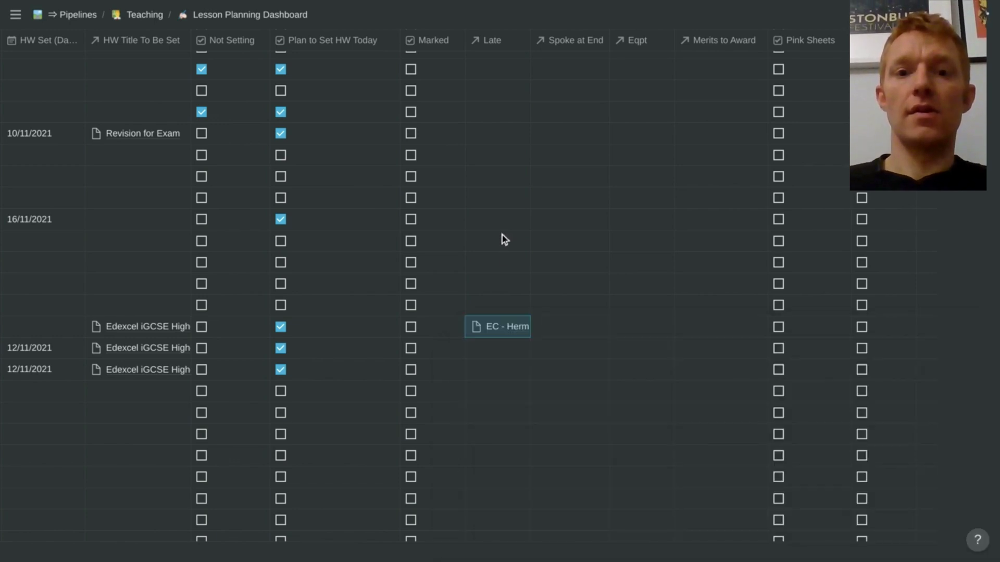
{"action": "left_click", "coordinate": [505, 330]}
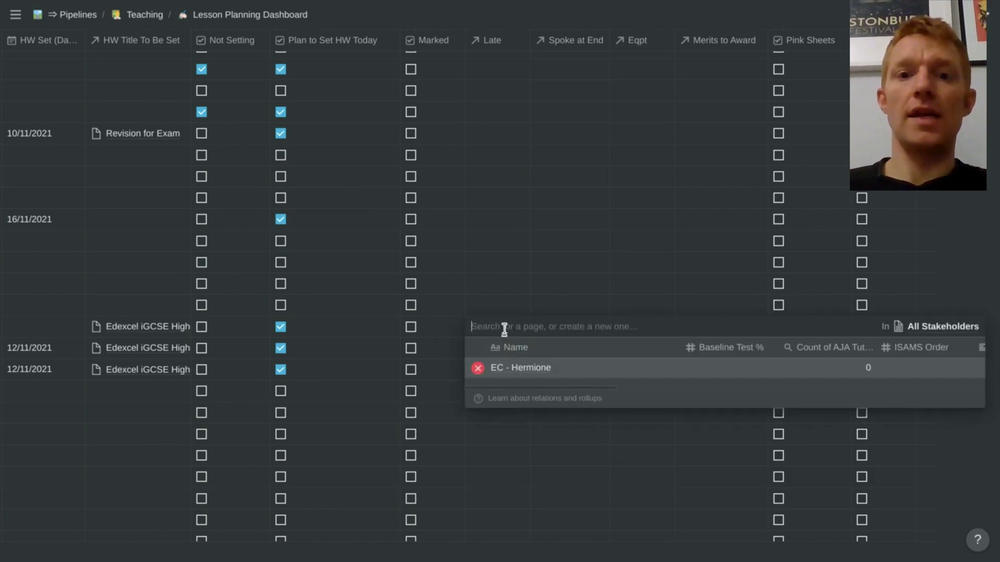
{"action": "key", "text": "Escape"}
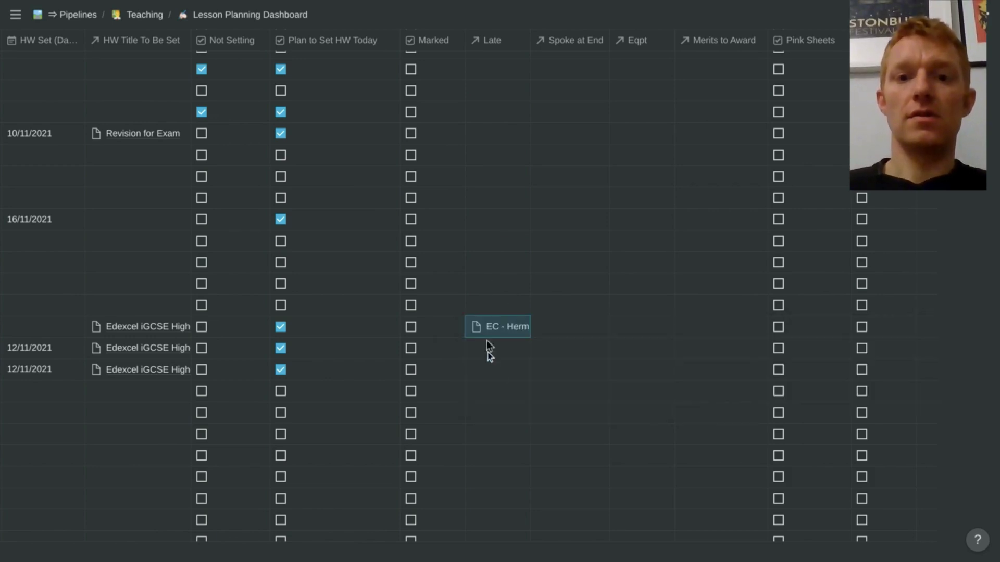
Link the same student in a second lesson's Late field
{"action": "left_click", "coordinate": [503, 396]}
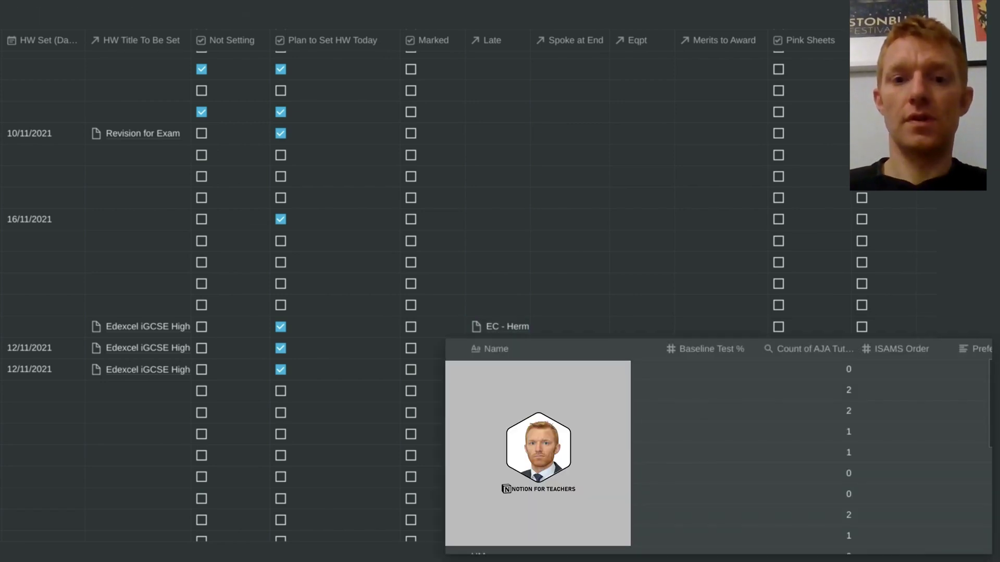
{"action": "scroll", "coordinate": [495, 353], "scroll_direction": "down", "scroll_amount": 5}
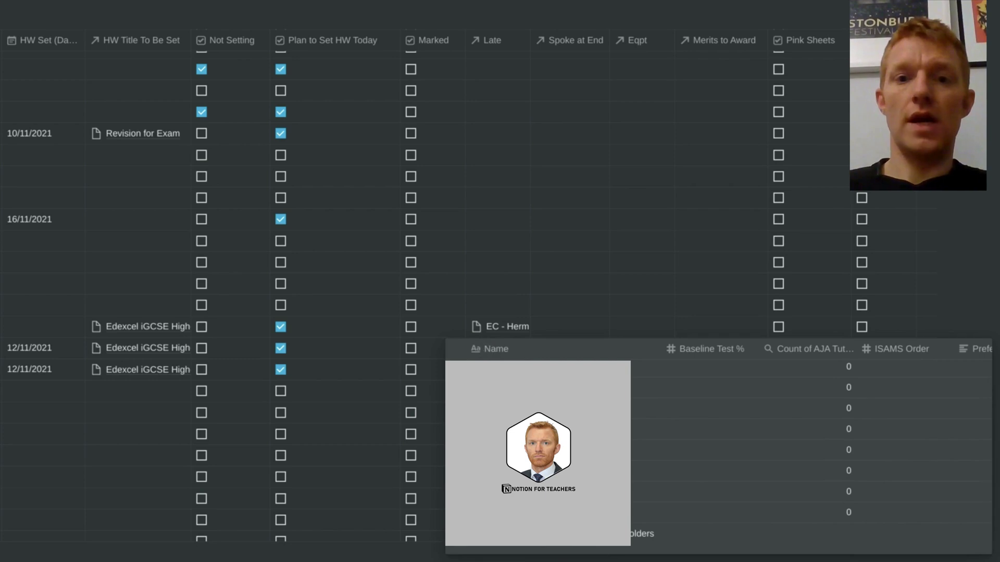
{"action": "left_click", "coordinate": [501, 429]}
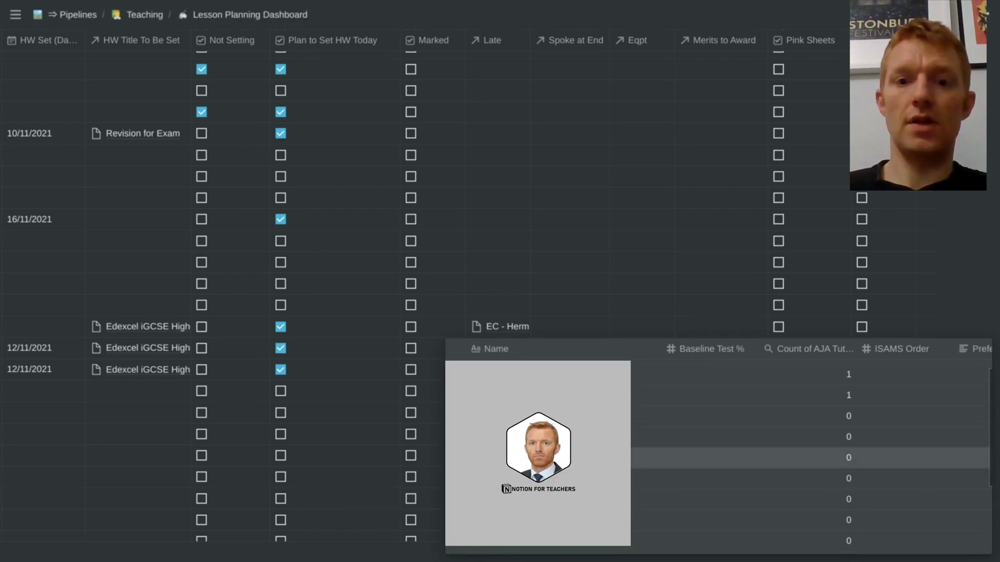
{"action": "scroll", "coordinate": [500, 478], "scroll_direction": "down", "scroll_amount": 3}
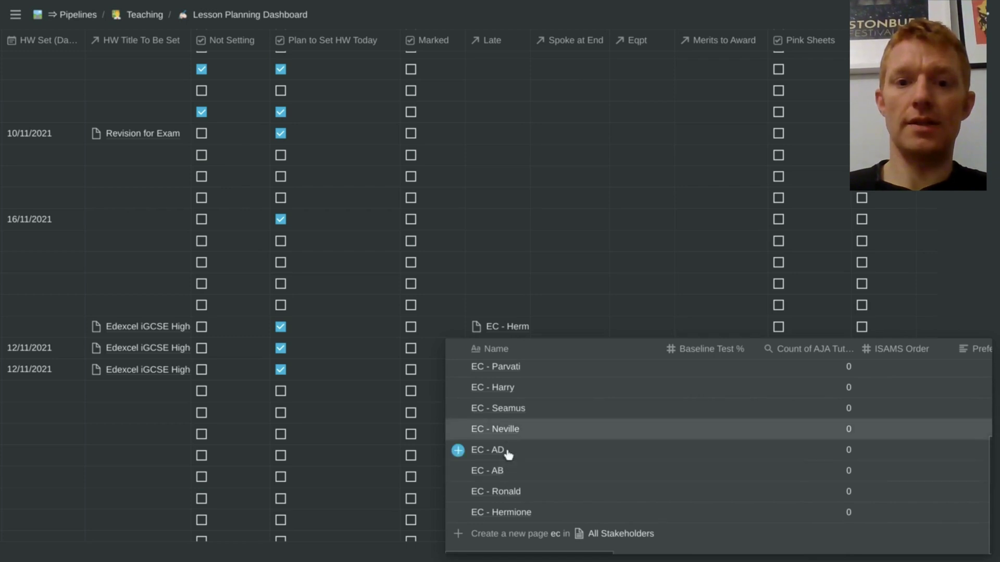
{"action": "left_click", "coordinate": [502, 512]}
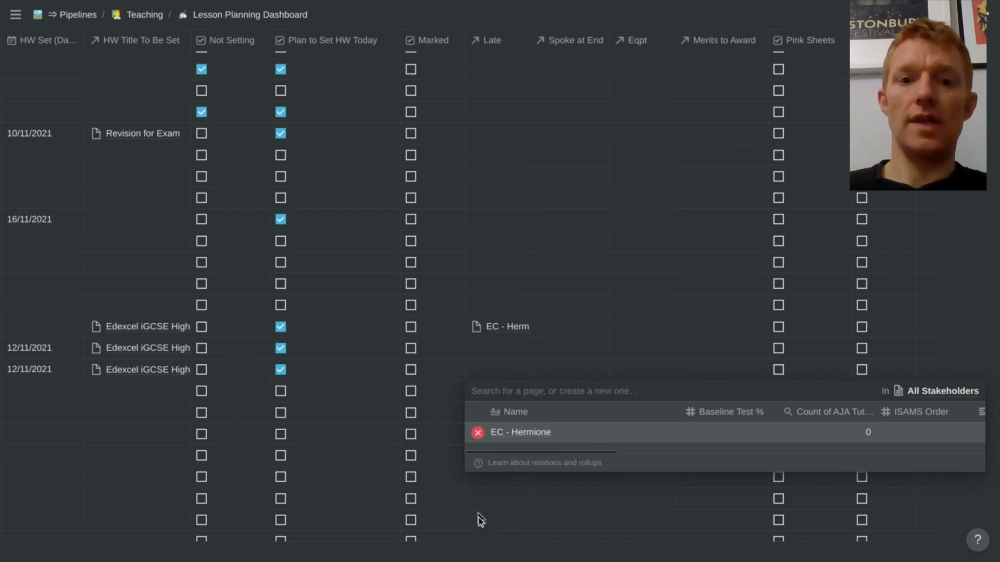
{"action": "key", "text": "Escape"}
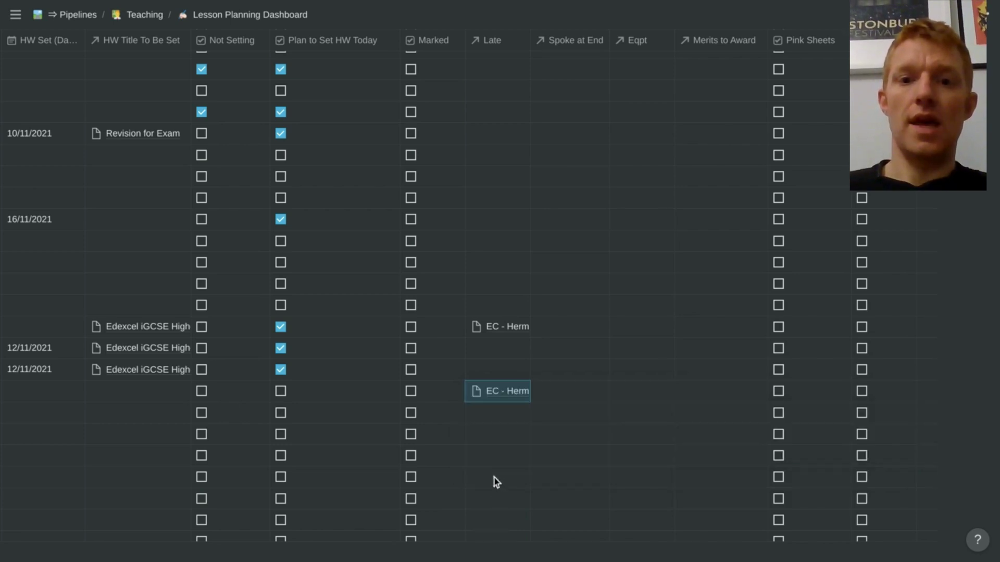
Link the student in a third lesson's Late field and reopen their linked record
{"action": "key", "text": "Return"}
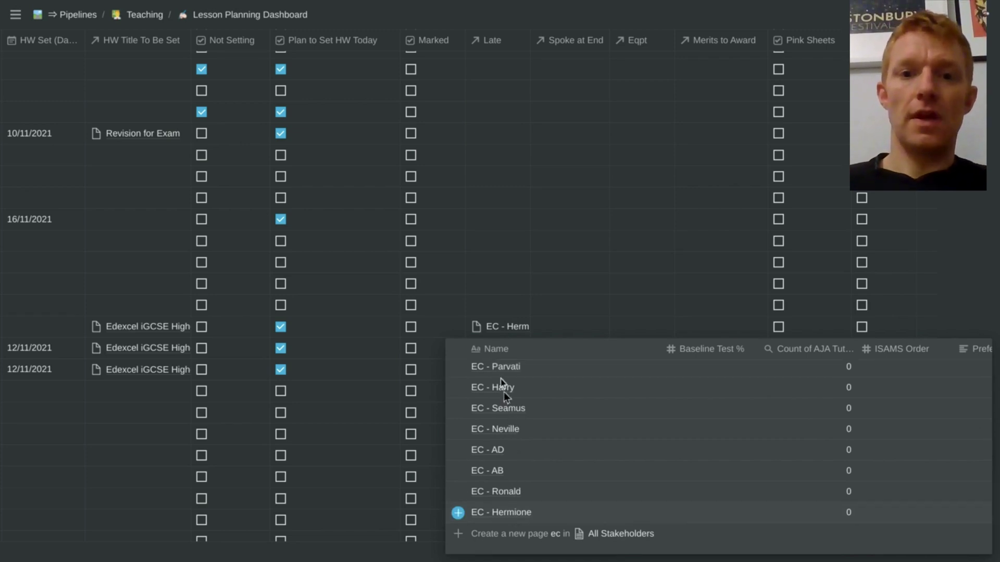
{"action": "left_click", "coordinate": [513, 512]}
{"action": "key", "text": "Escape"}
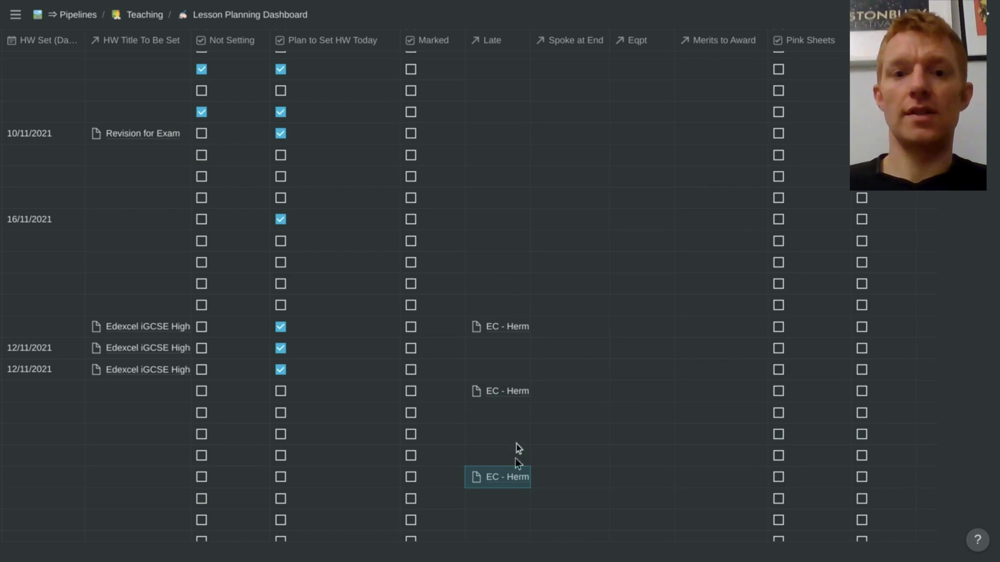
{"action": "left_click", "coordinate": [499, 388]}
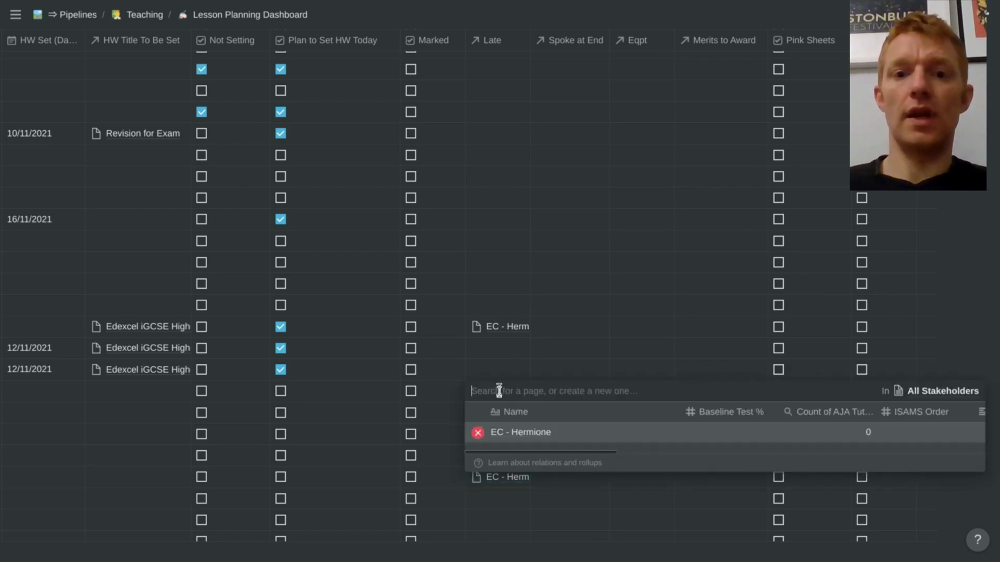
Rename the student's 'Related to Period…' property to 'Period By Period Planner (Late)' and close the preview
{"action": "left_click", "coordinate": [515, 436]}
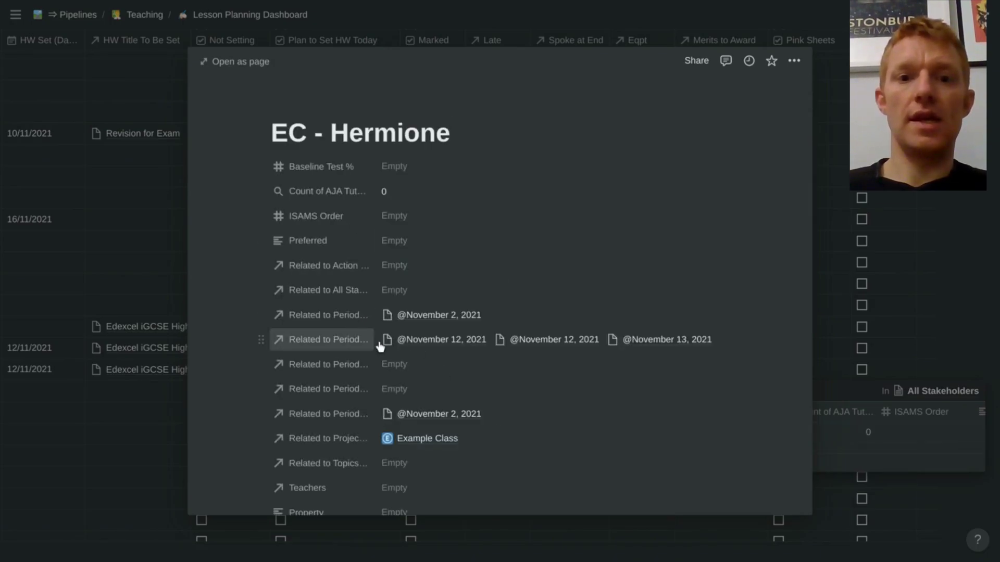
{"action": "left_click", "coordinate": [365, 345]}
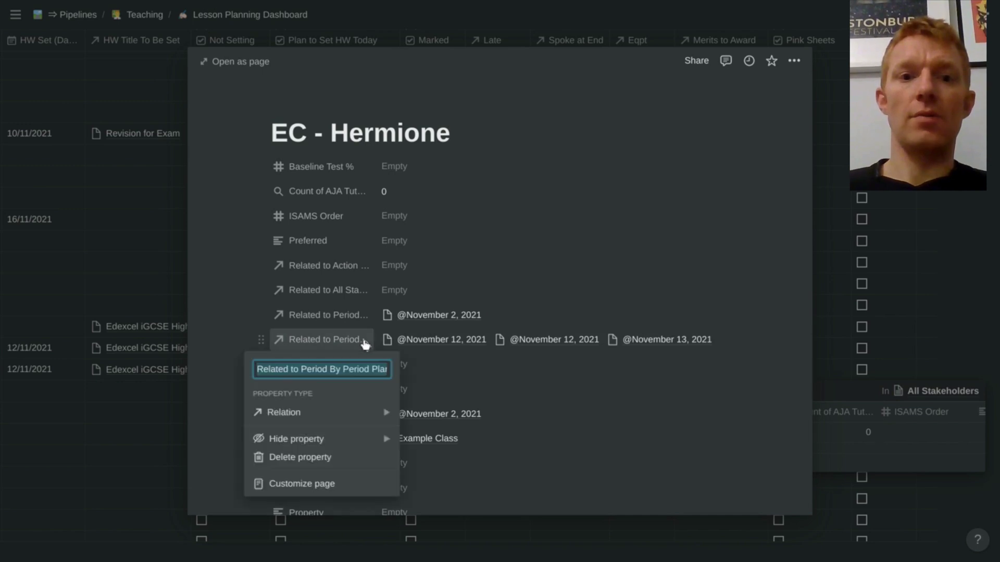
{"action": "left_click", "coordinate": [345, 370]}
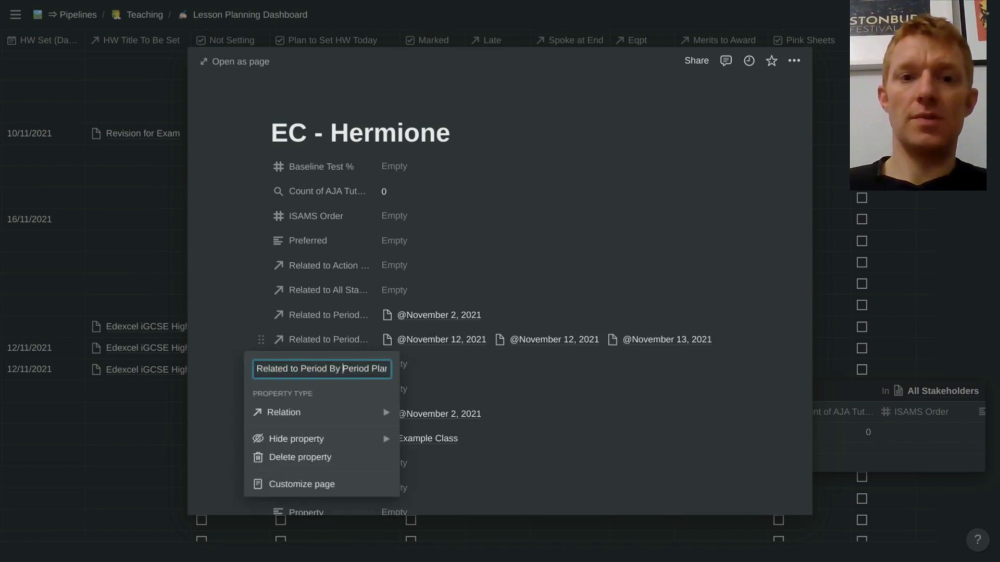
{"action": "key", "text": "End"}
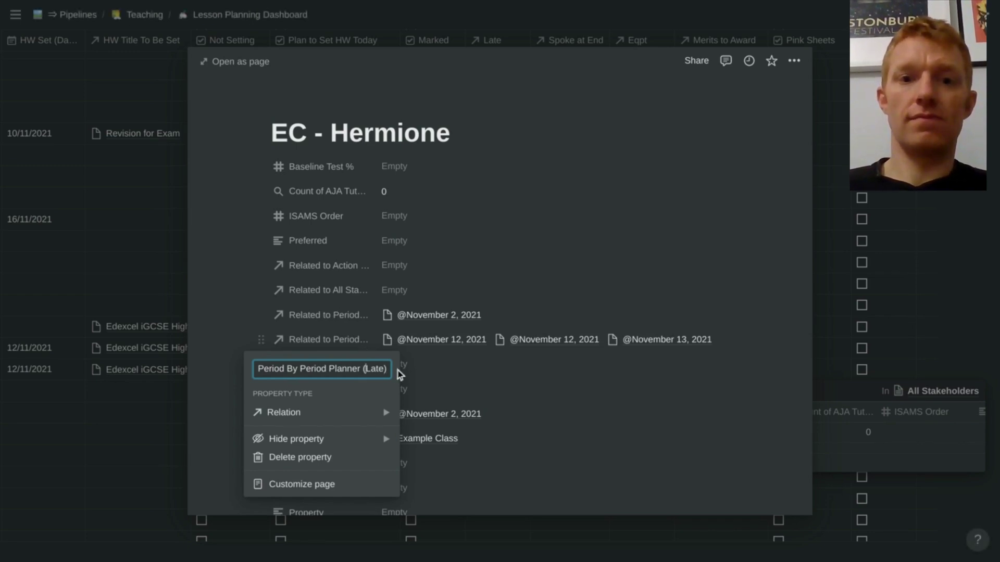
{"action": "left_click", "coordinate": [451, 342]}
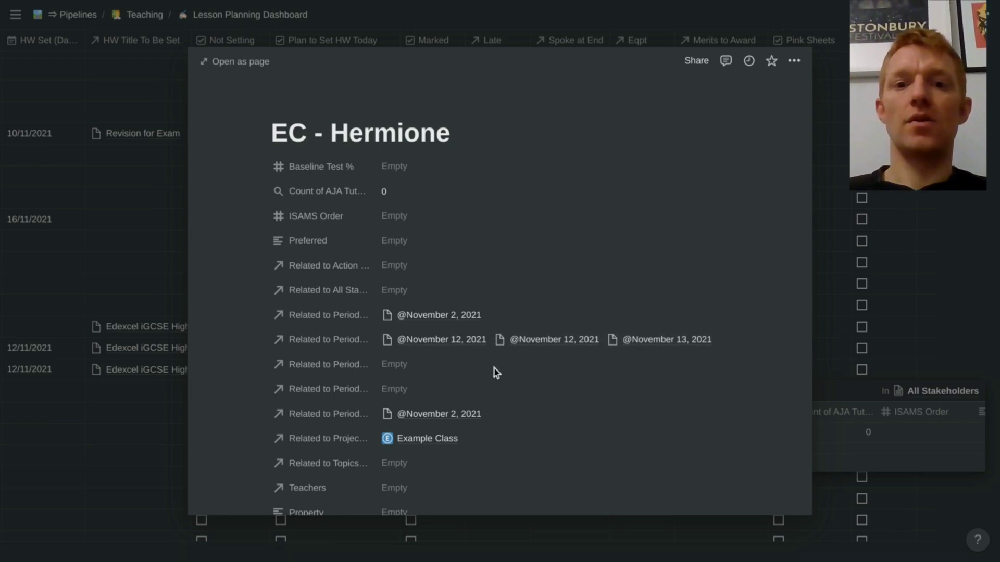
{"action": "key", "text": "Escape"}
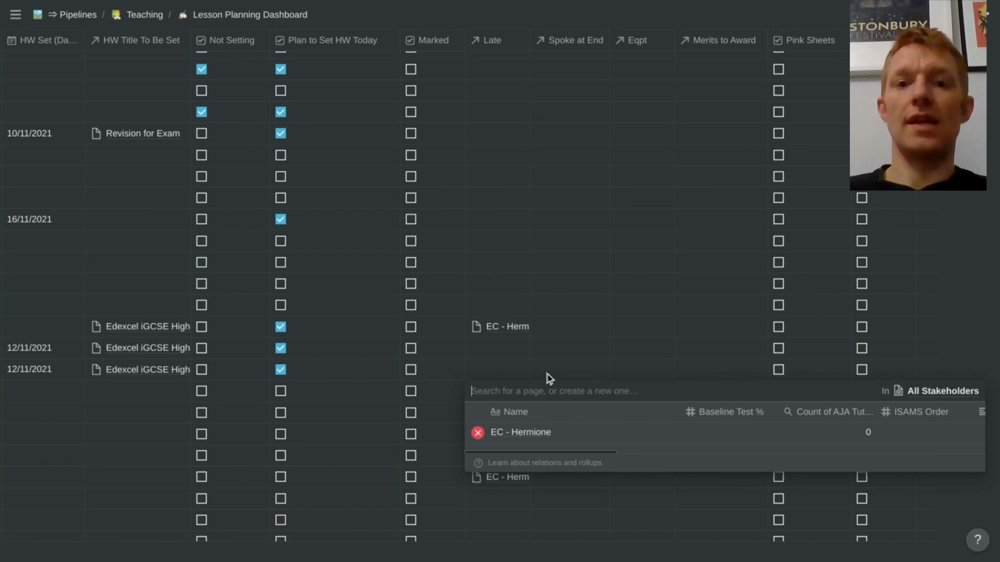
{"action": "key", "text": "Escape"}
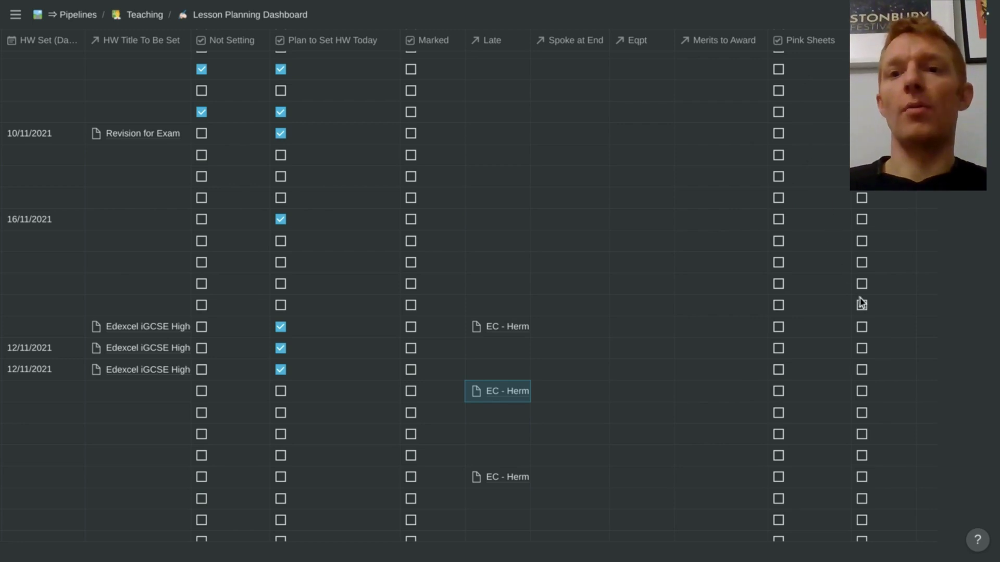
{"action": "scroll", "coordinate": [860, 302], "scroll_direction": "up", "scroll_amount": 3}
{"action": "scroll", "coordinate": [858, 296], "scroll_direction": "down", "scroll_amount": 10}
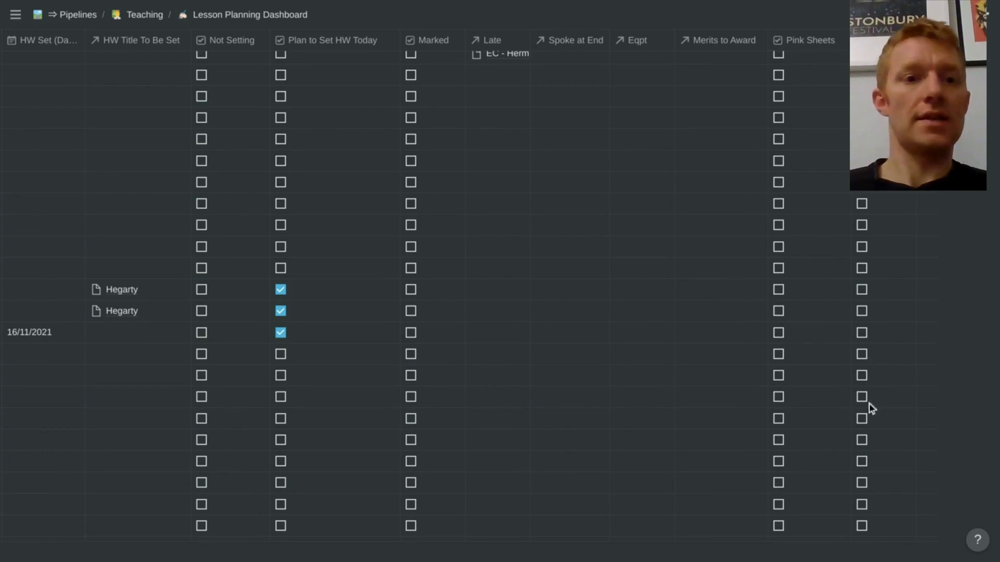
{"action": "scroll", "coordinate": [534, 370], "scroll_direction": "left", "scroll_amount": 10}
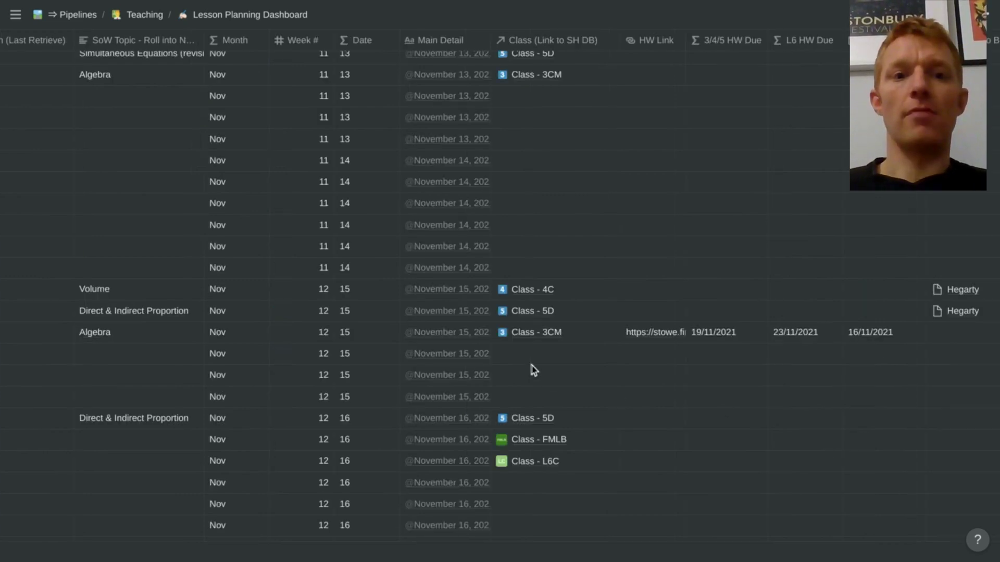
{"action": "scroll", "coordinate": [534, 370], "scroll_direction": "left", "scroll_amount": 10}
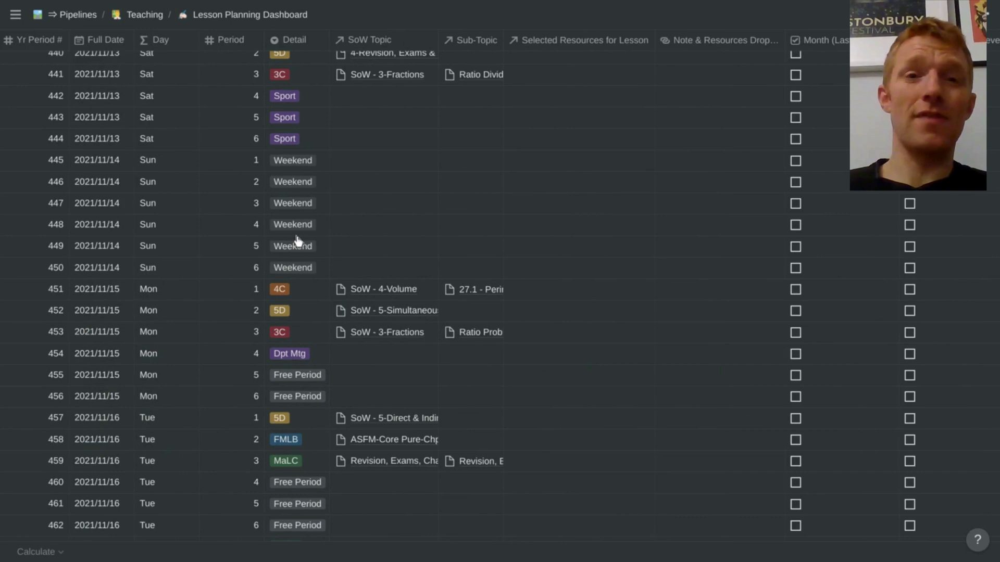
{"action": "scroll", "coordinate": [298, 240], "scroll_direction": "right", "scroll_amount": 10}
{"action": "scroll", "coordinate": [296, 241], "scroll_direction": "left", "scroll_amount": 10}
{"action": "scroll", "coordinate": [296, 236], "scroll_direction": "up", "scroll_amount": 4}
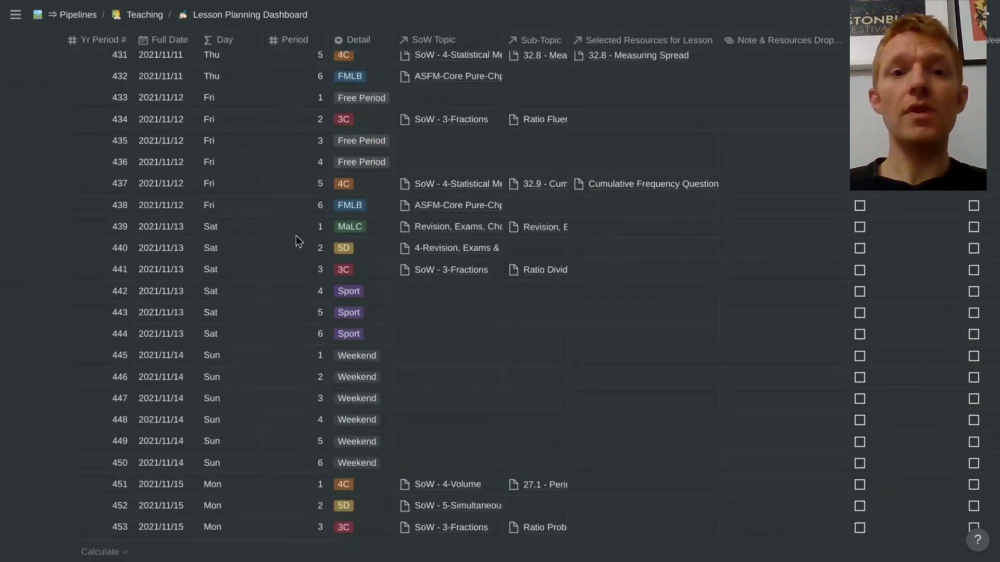
{"action": "scroll", "coordinate": [296, 239], "scroll_direction": "down", "scroll_amount": 4}
{"action": "scroll", "coordinate": [296, 239], "scroll_direction": "right", "scroll_amount": 10}
{"action": "scroll", "coordinate": [296, 236], "scroll_direction": "right", "scroll_amount": 2}
{"action": "scroll", "coordinate": [296, 235], "scroll_direction": "left", "scroll_amount": 10}
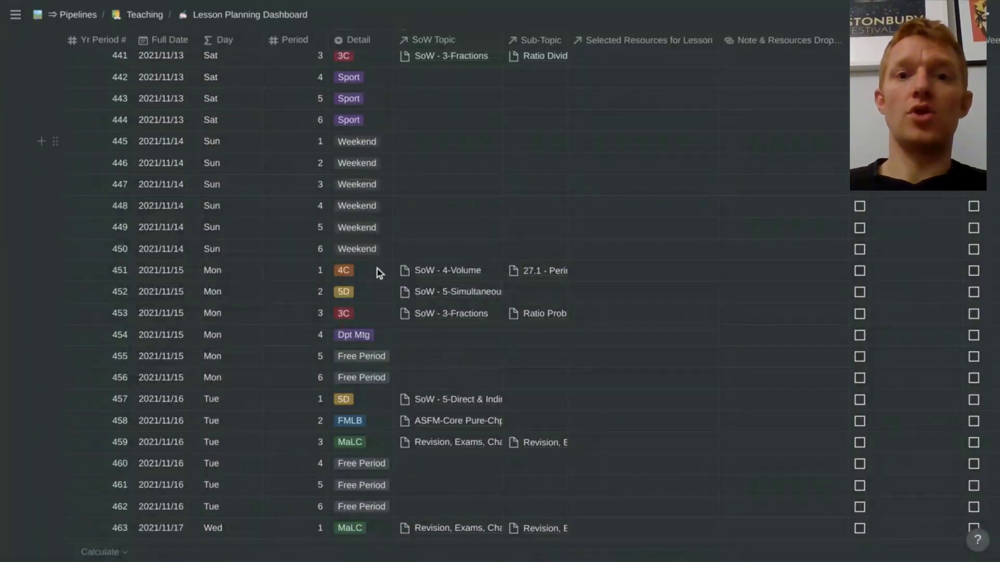
Switch the planner from 'All Periods, no filters' to the 'Only FMLB' view and browse its lessons
{"action": "scroll", "coordinate": [649, 137], "scroll_direction": "up", "scroll_amount": 20}
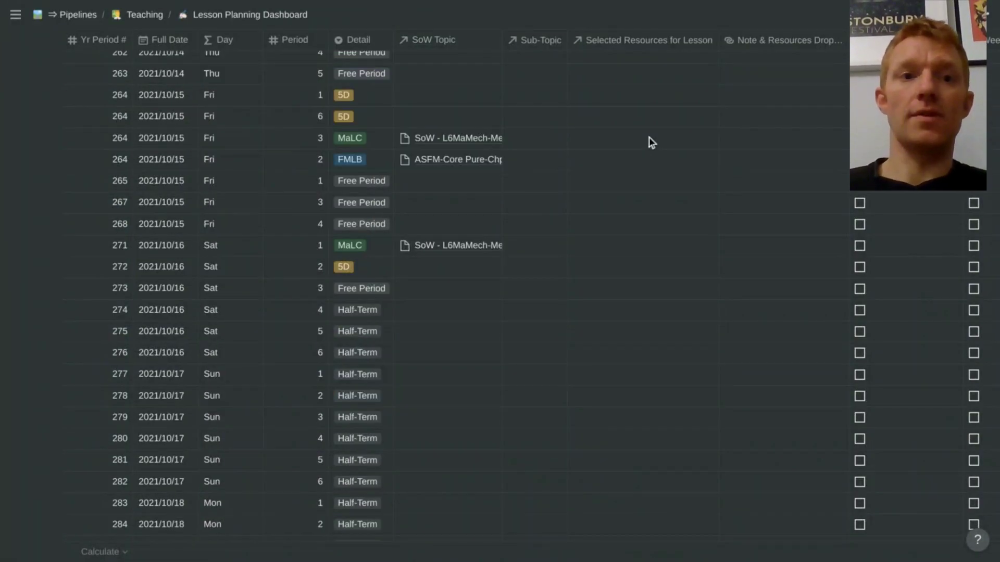
{"action": "scroll", "coordinate": [649, 136], "scroll_direction": "up", "scroll_amount": 20}
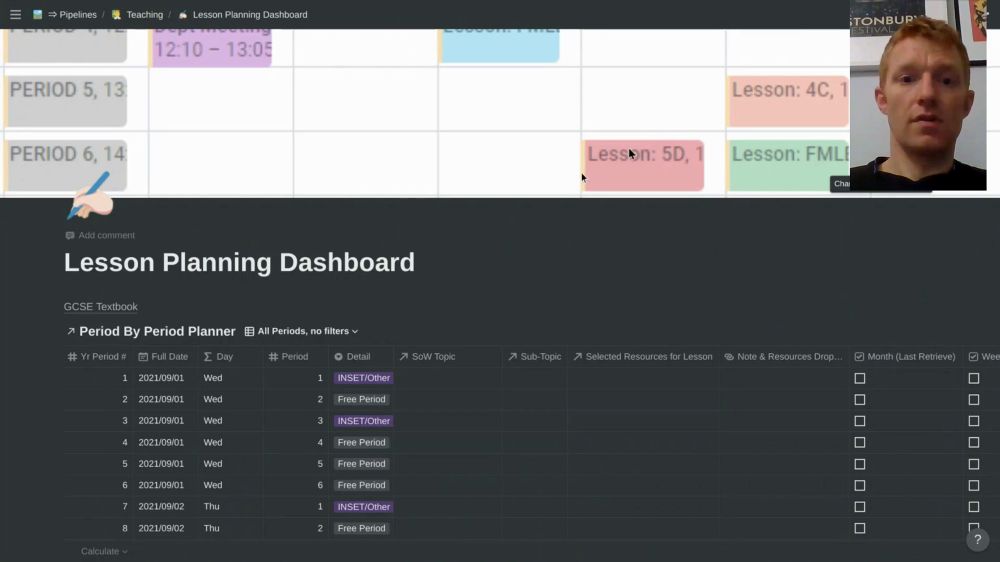
{"action": "left_click", "coordinate": [349, 332]}
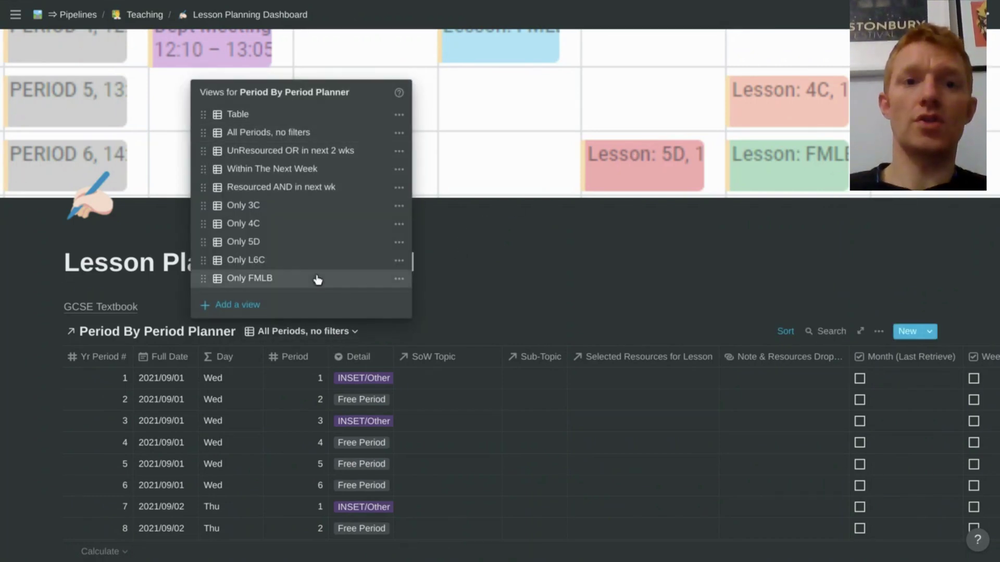
{"action": "left_click", "coordinate": [287, 280]}
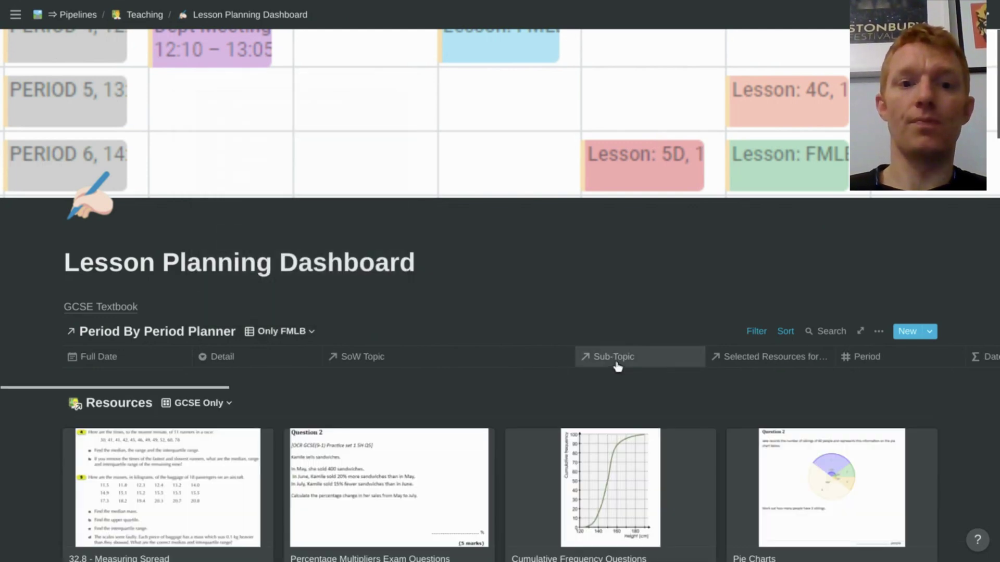
{"action": "scroll", "coordinate": [618, 366], "scroll_direction": "down", "scroll_amount": 4}
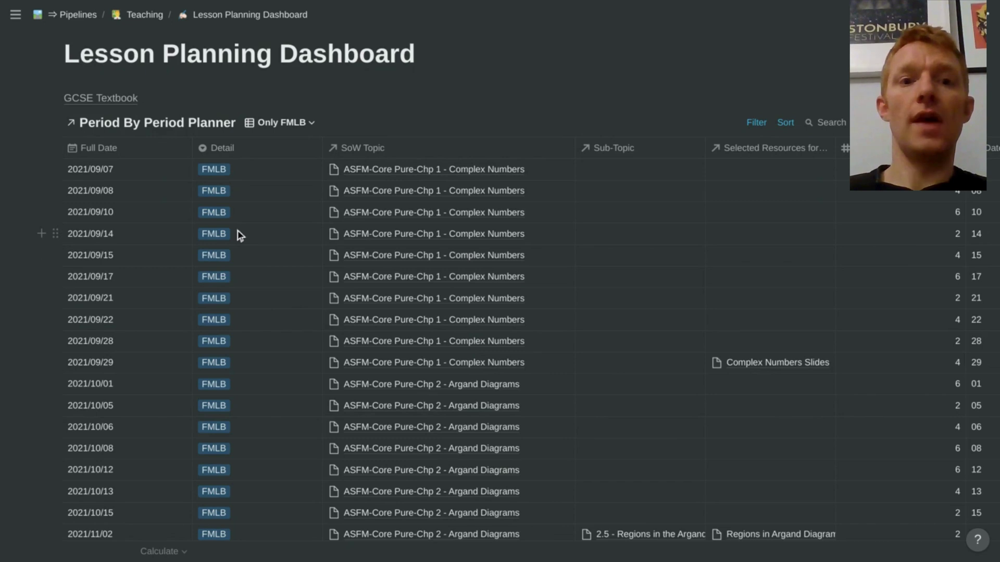
{"action": "scroll", "coordinate": [239, 236], "scroll_direction": "down", "scroll_amount": 3}
{"action": "scroll", "coordinate": [238, 236], "scroll_direction": "up", "scroll_amount": 3}
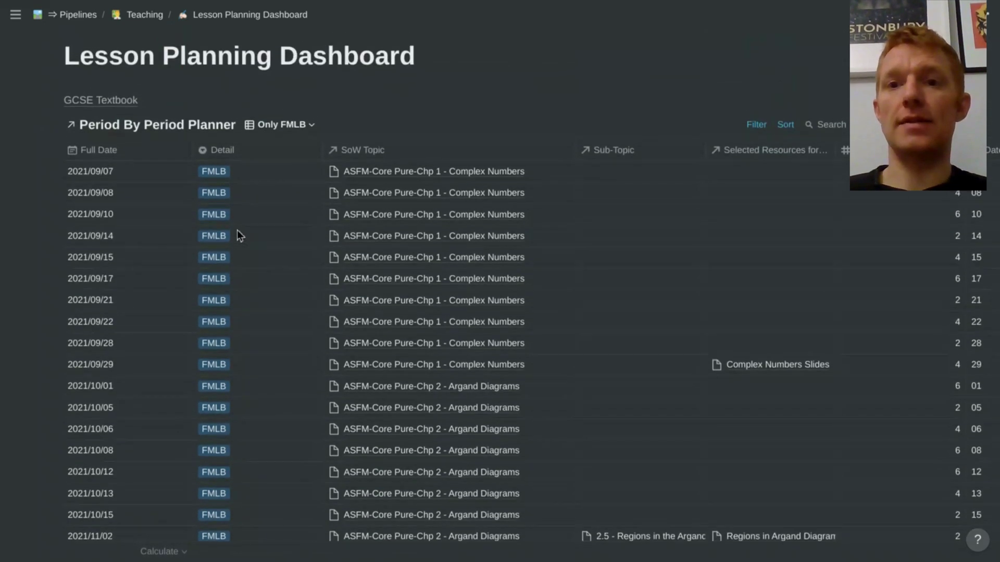
{"action": "left_click", "coordinate": [757, 125]}
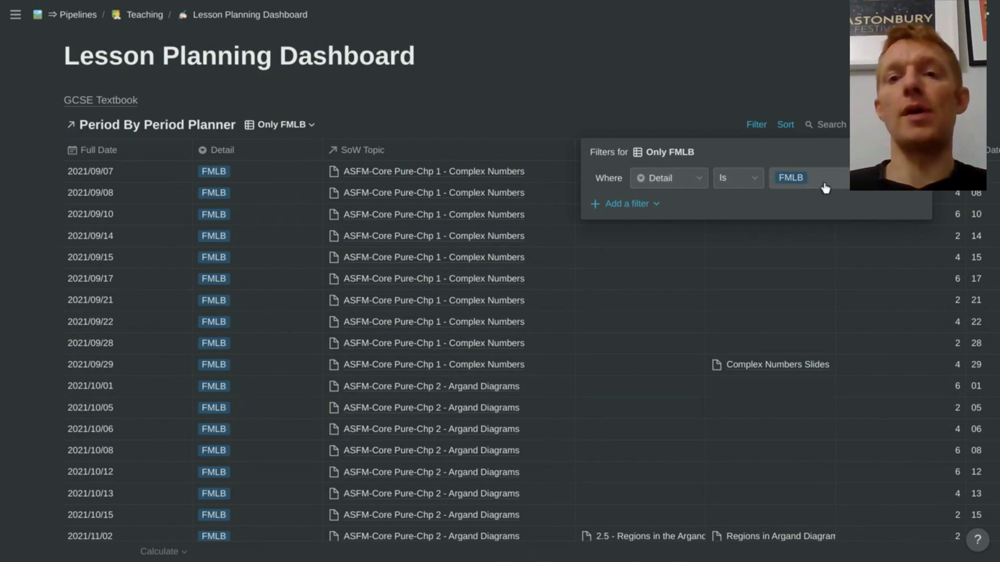
{"action": "left_click", "coordinate": [788, 130]}
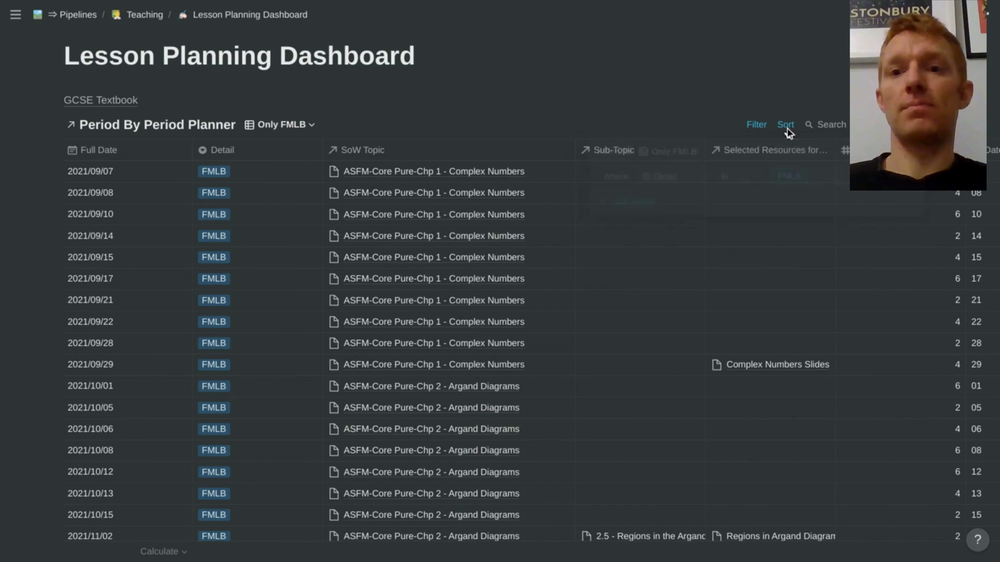
{"action": "left_click", "coordinate": [788, 130]}
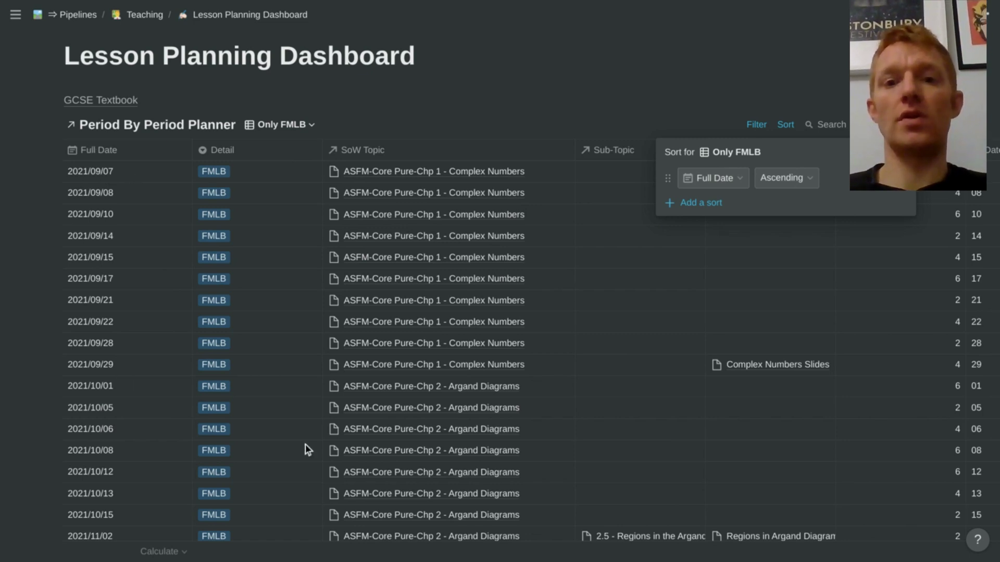
{"action": "left_click", "coordinate": [637, 427]}
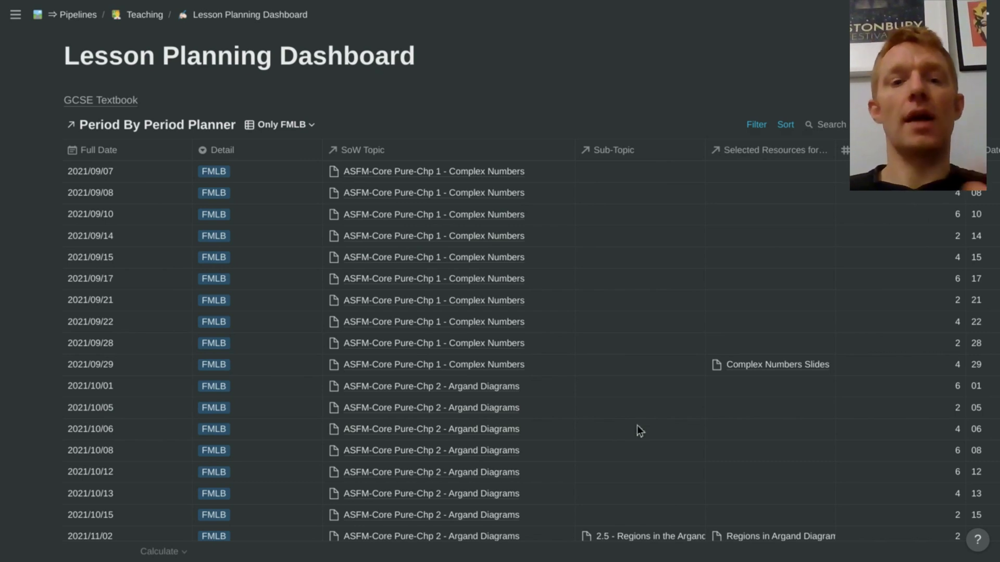
{"action": "scroll", "coordinate": [638, 430], "scroll_direction": "down", "scroll_amount": 6}
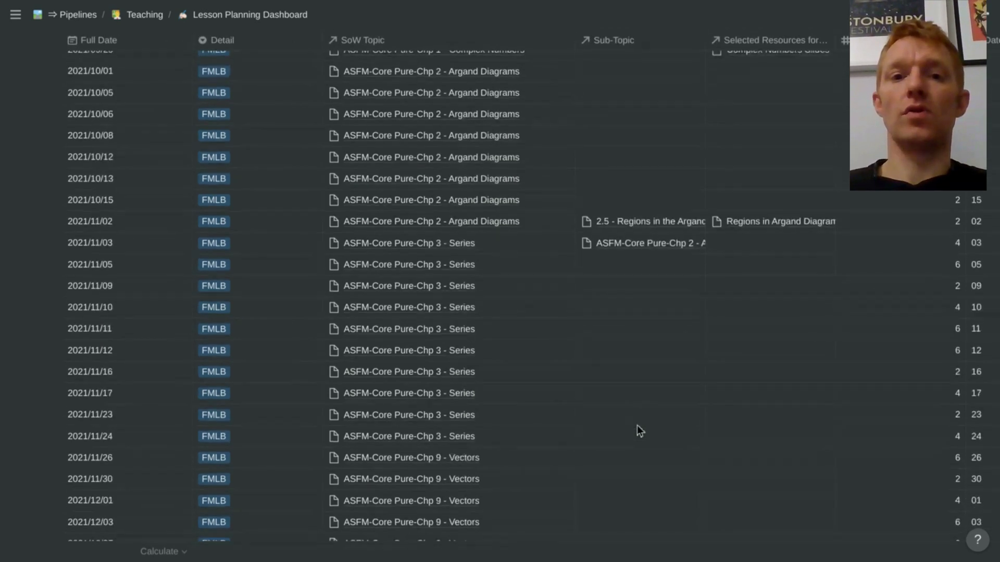
{"action": "scroll", "coordinate": [637, 425], "scroll_direction": "down", "scroll_amount": 12}
{"action": "scroll", "coordinate": [637, 425], "scroll_direction": "up", "scroll_amount": 11}
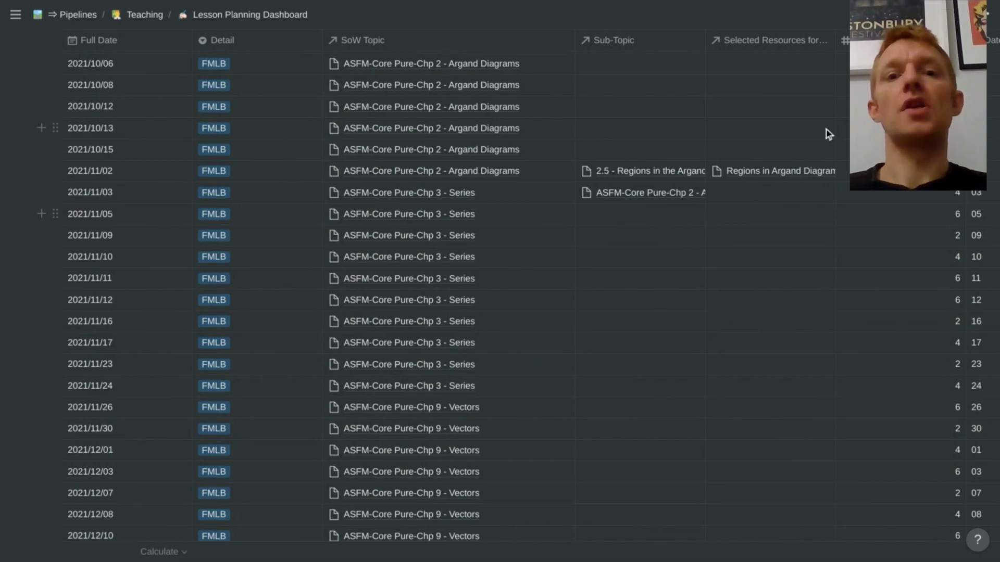
{"action": "scroll", "coordinate": [779, 280], "scroll_direction": "up", "scroll_amount": 4}
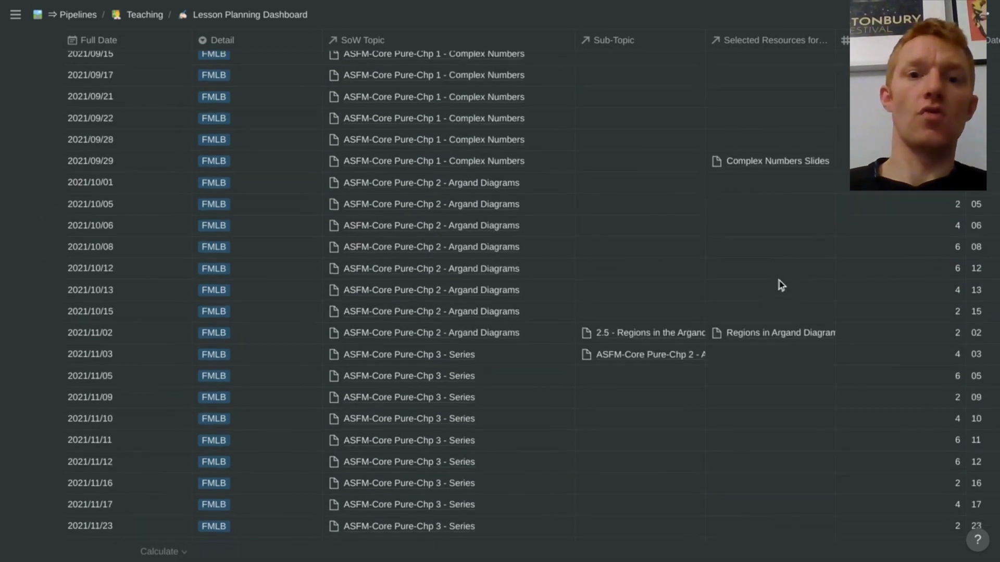
{"action": "scroll", "coordinate": [779, 280], "scroll_direction": "up", "scroll_amount": 5}
{"action": "scroll", "coordinate": [480, 332], "scroll_direction": "down", "scroll_amount": 5}
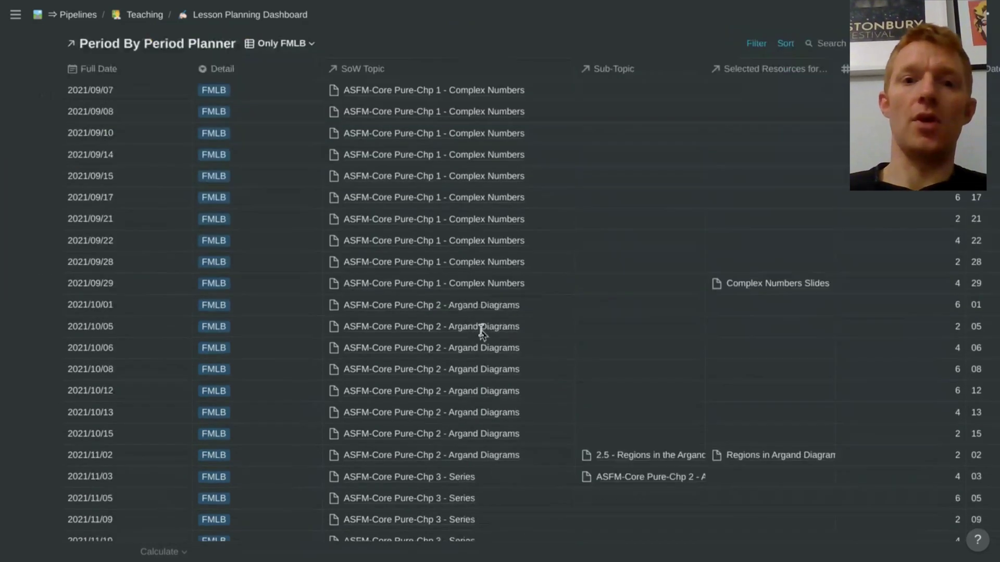
{"action": "scroll", "coordinate": [481, 332], "scroll_direction": "down", "scroll_amount": 4}
{"action": "scroll", "coordinate": [479, 330], "scroll_direction": "up", "scroll_amount": 4}
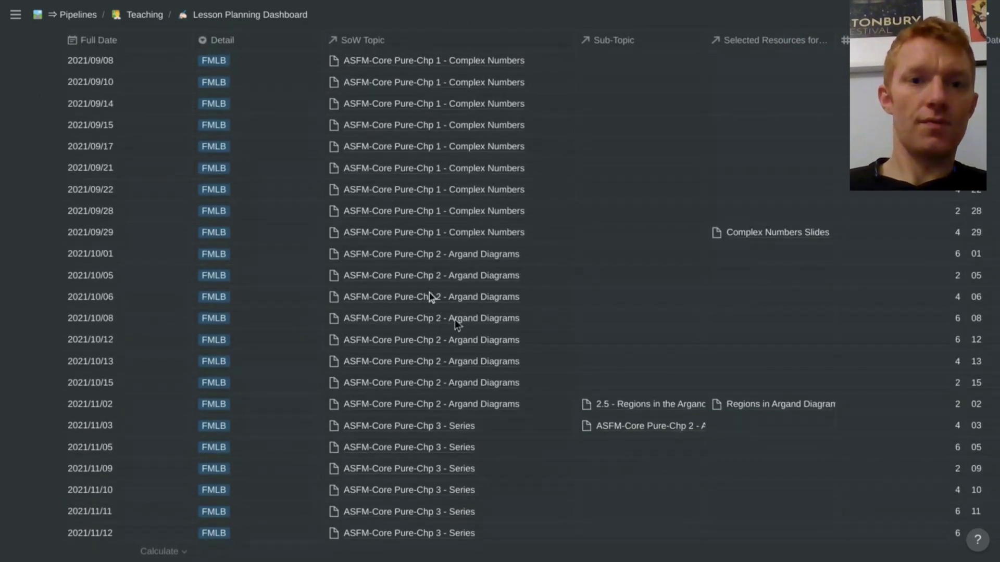
{"action": "scroll", "coordinate": [330, 201], "scroll_direction": "up", "scroll_amount": 5}
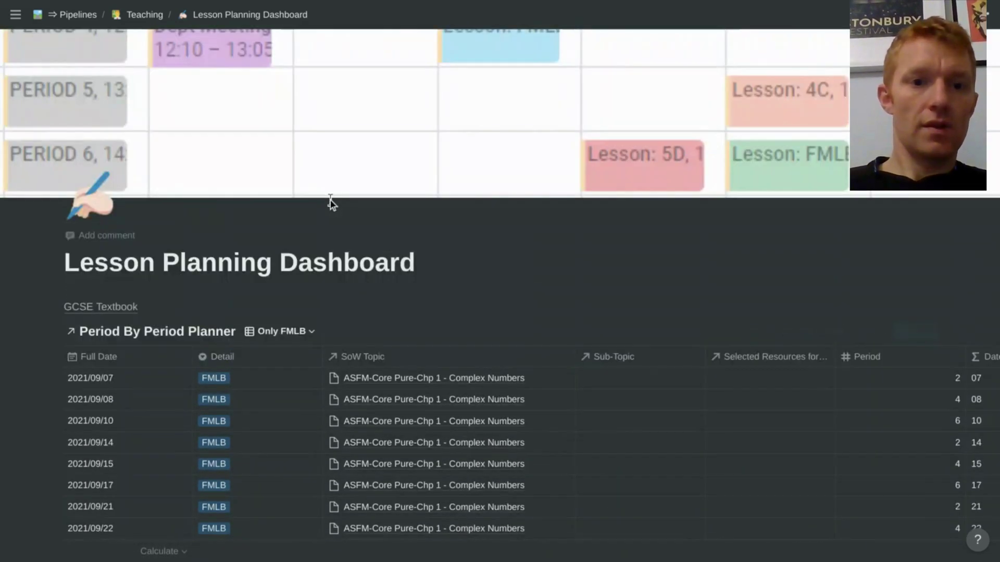
Switch the lesson planner to the 'Only 4C' view and look over its periods
{"action": "left_click", "coordinate": [294, 334]}
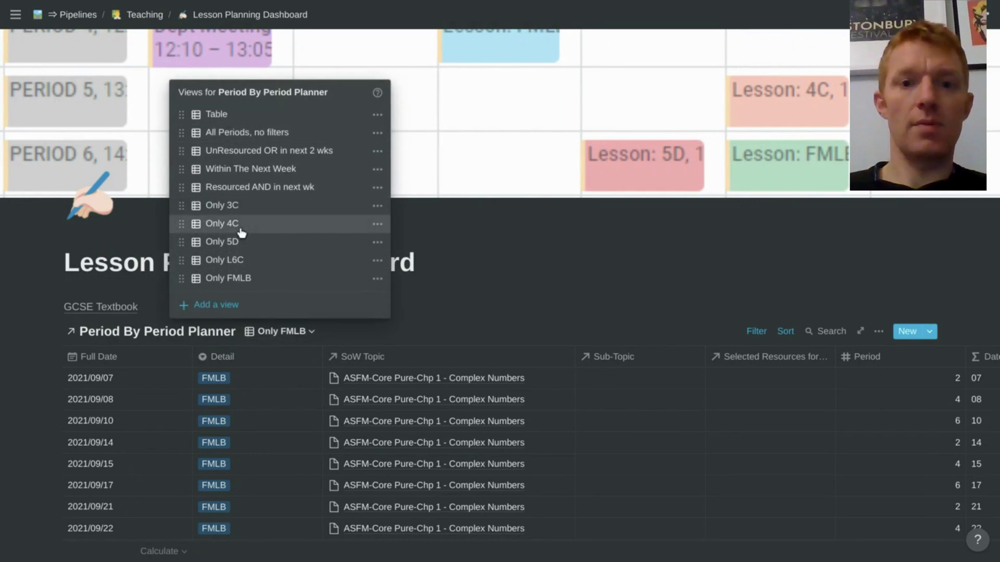
{"action": "left_click", "coordinate": [222, 224]}
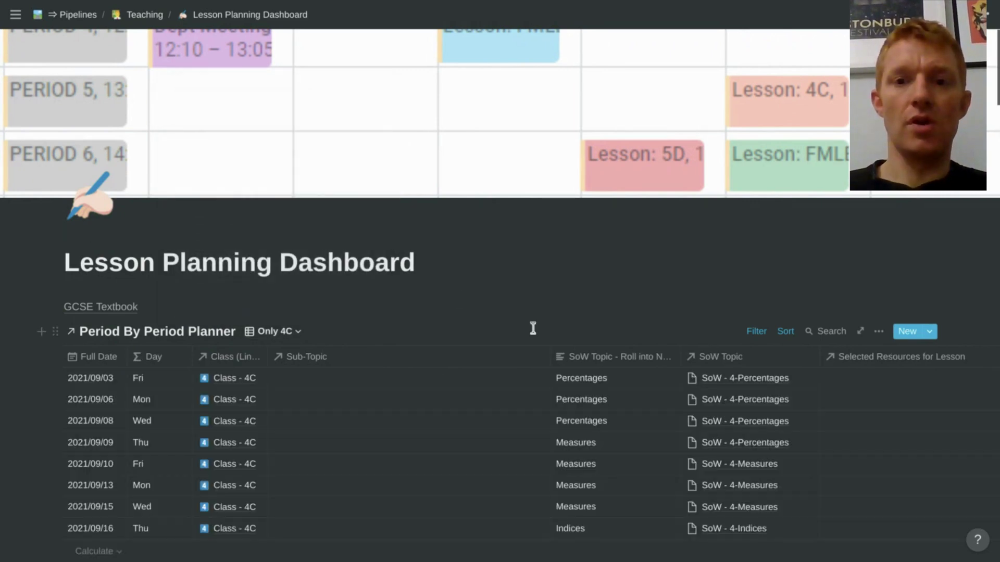
{"action": "scroll", "coordinate": [533, 328], "scroll_direction": "down", "scroll_amount": 15}
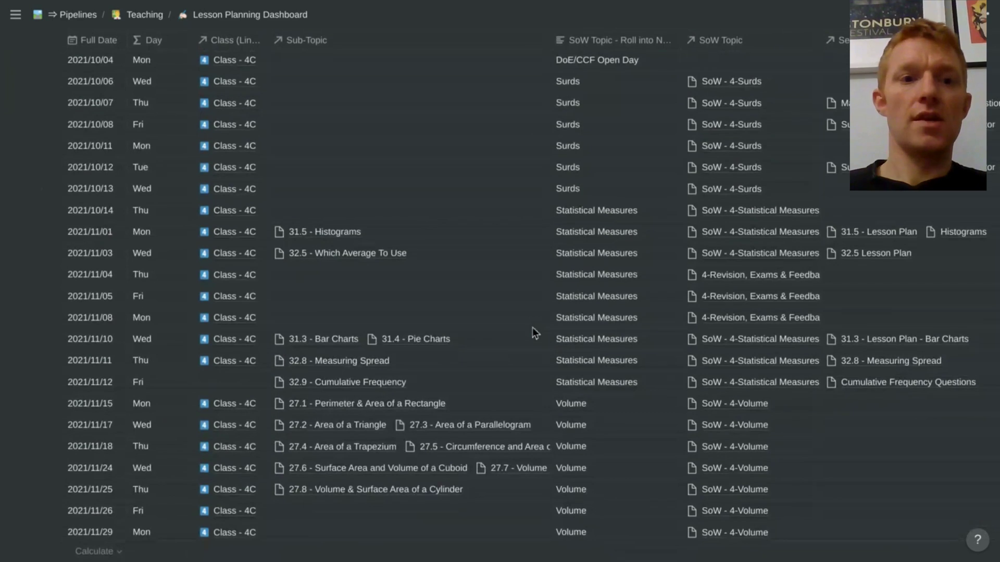
{"action": "scroll", "coordinate": [532, 327], "scroll_direction": "down", "scroll_amount": 3}
{"action": "scroll", "coordinate": [532, 327], "scroll_direction": "up", "scroll_amount": 3}
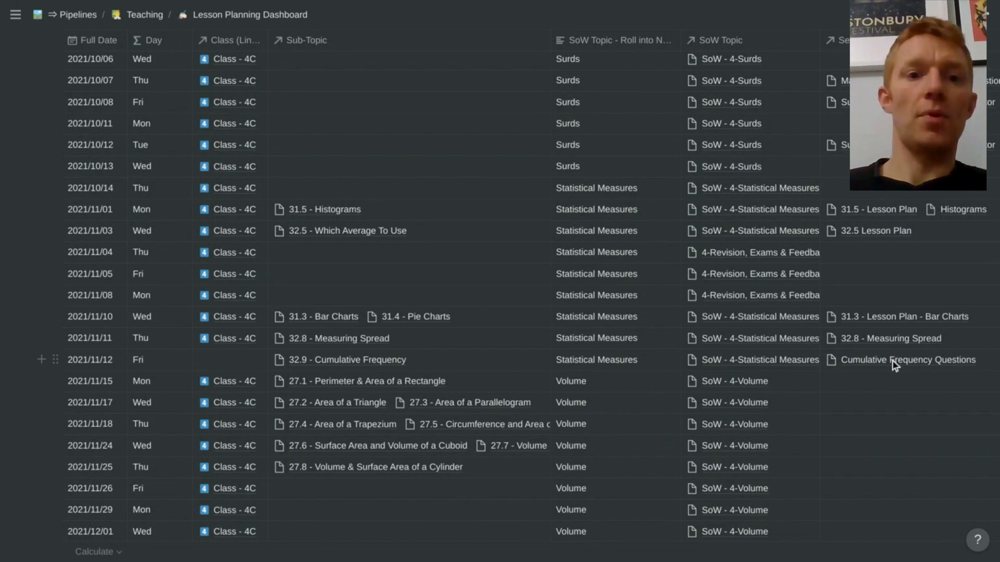
Link the 2021/11/12 lesson's Class field to Class - 4C
{"action": "left_click", "coordinate": [215, 370]}
{"action": "type", "text": "cl"}
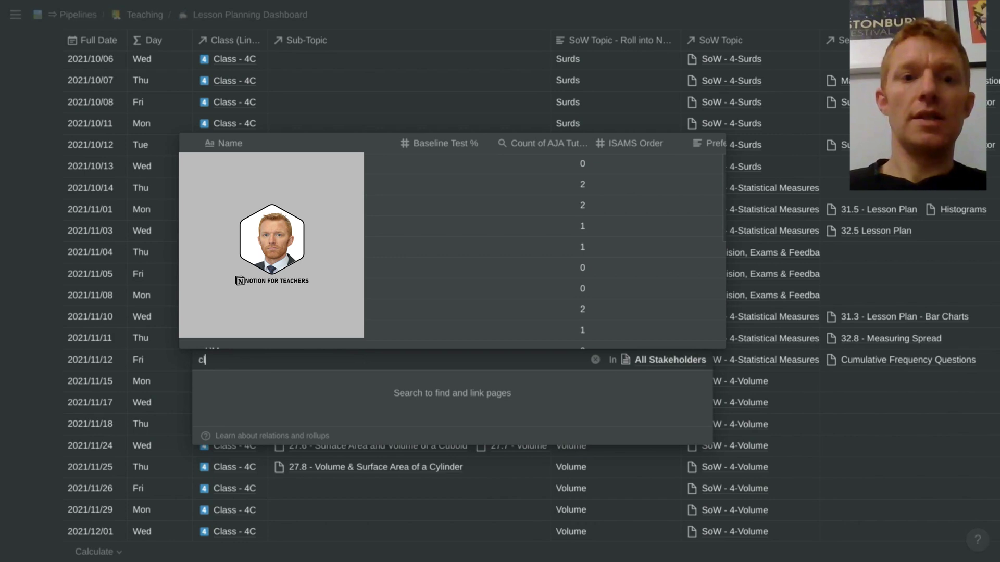
{"action": "type", "text": "ass - 4c"}
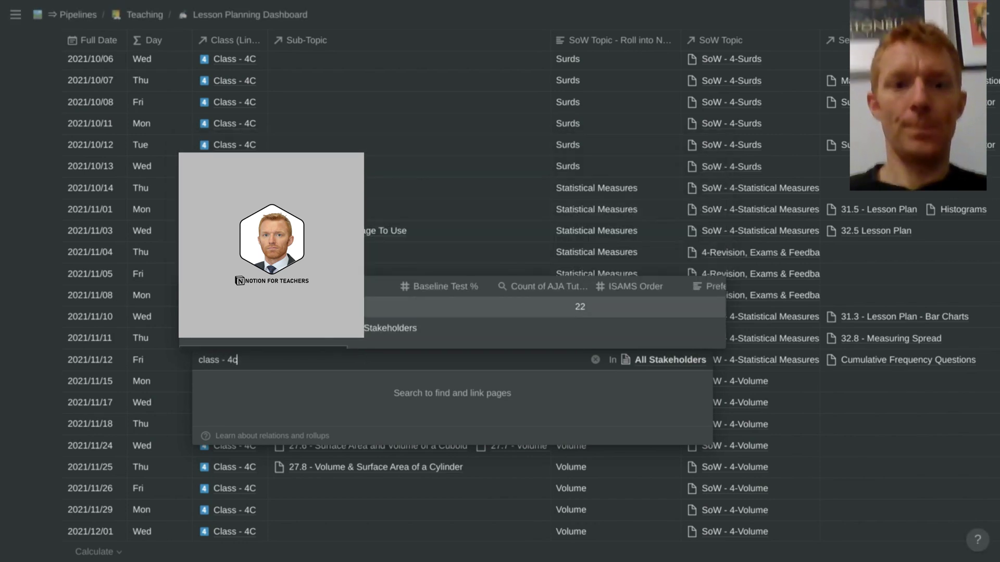
{"action": "key", "text": "Return"}
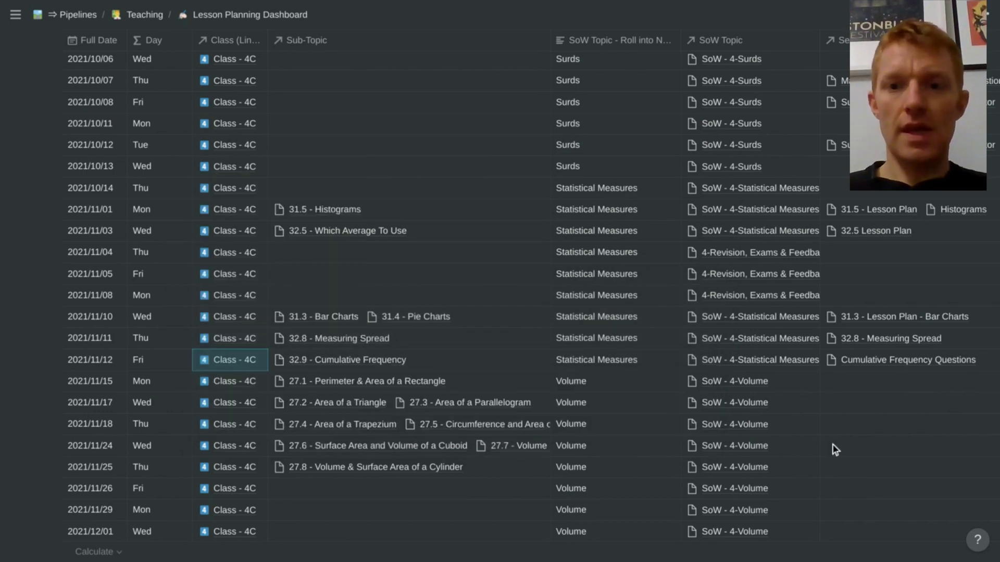
Preview the 2021/11/12 lesson's Cumulative Frequency Questions resource and open its Google Docs worksheet
{"action": "left_click", "coordinate": [878, 362]}
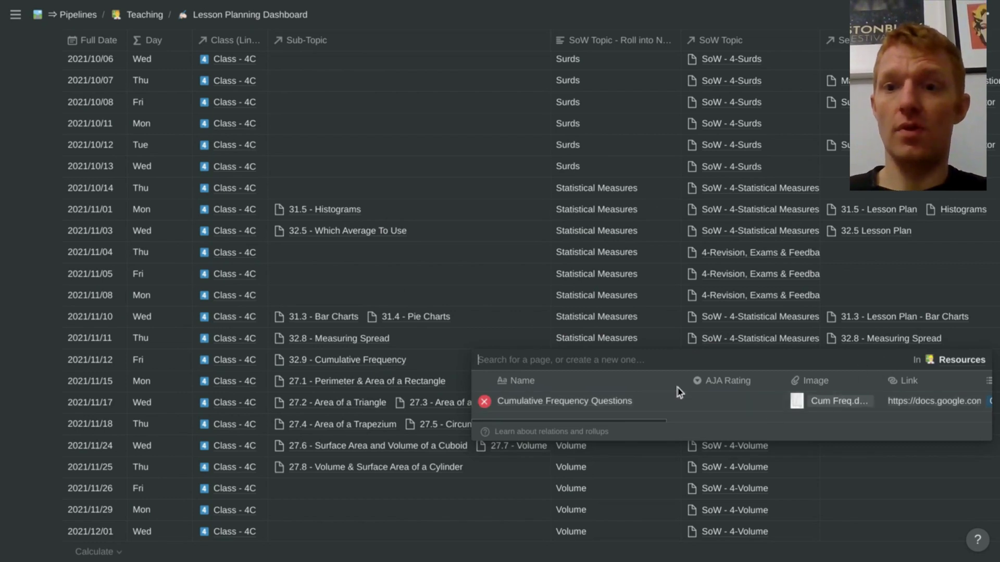
{"action": "scroll", "coordinate": [685, 406], "scroll_direction": "right", "scroll_amount": 3}
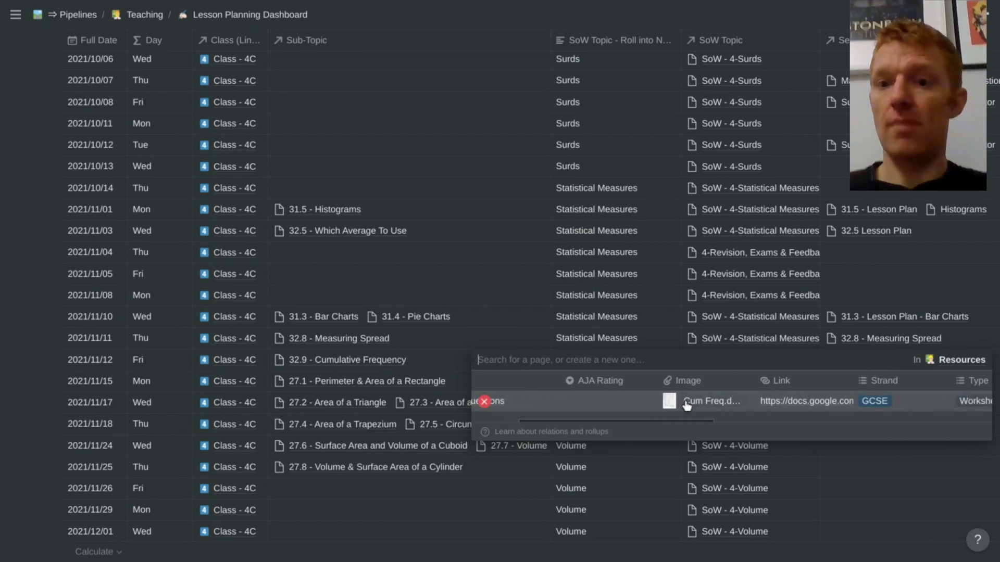
{"action": "left_click", "coordinate": [796, 405]}
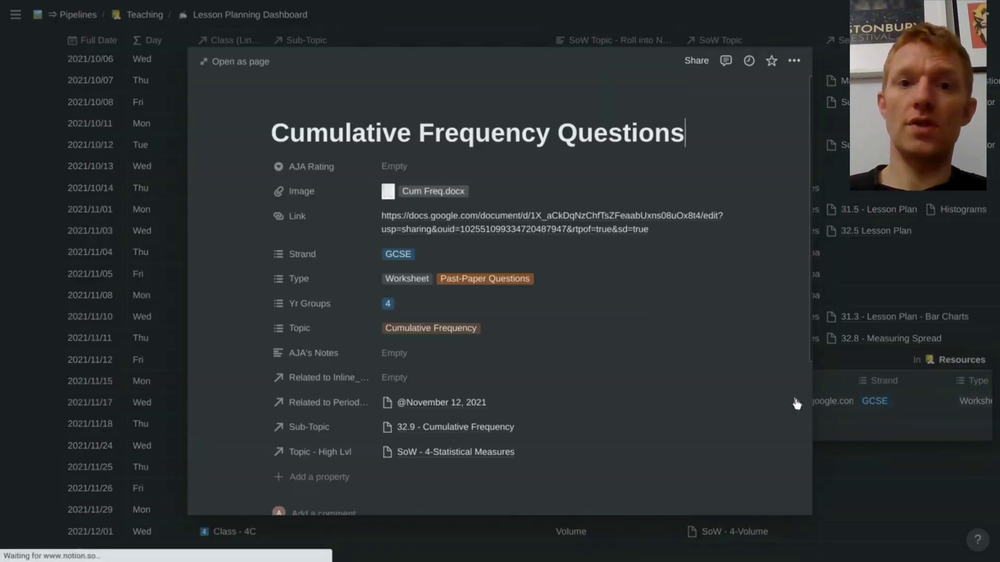
{"action": "left_click", "coordinate": [480, 234]}
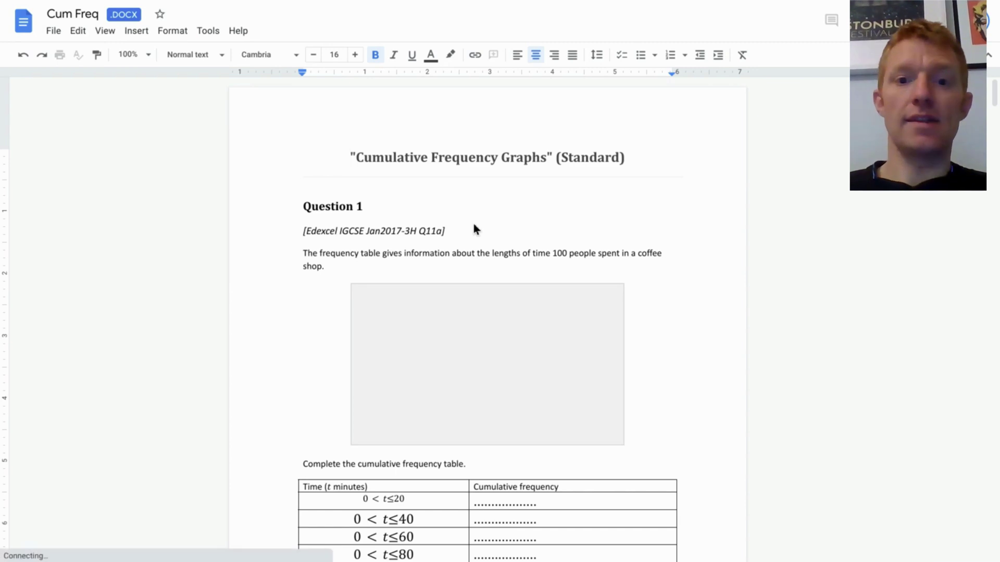
Skim the Cum Freq worksheet, then close the resource preview and resources list in Notion
{"action": "scroll", "coordinate": [473, 227], "scroll_direction": "down", "scroll_amount": 8}
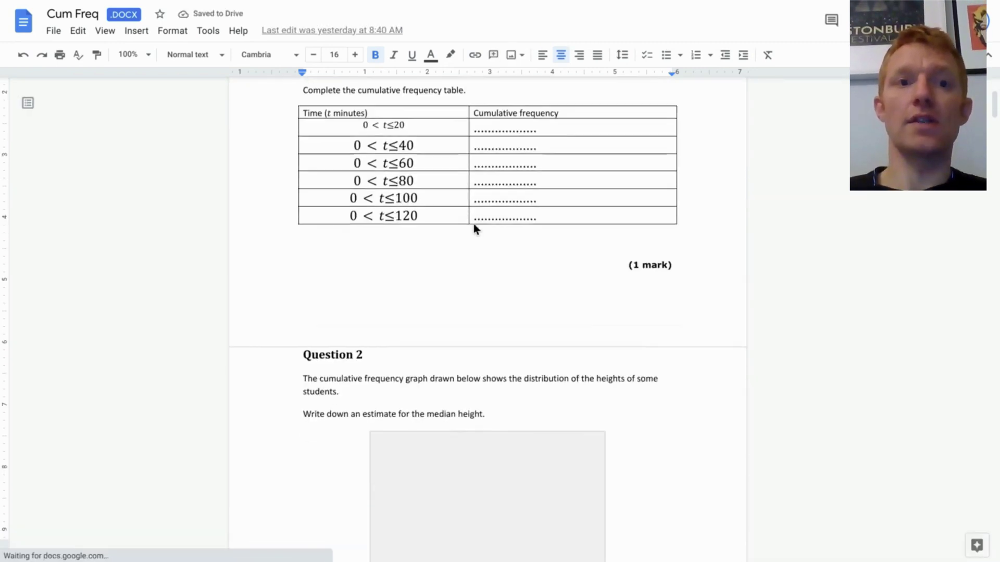
{"action": "mouse_move", "coordinate": [420, 6]}
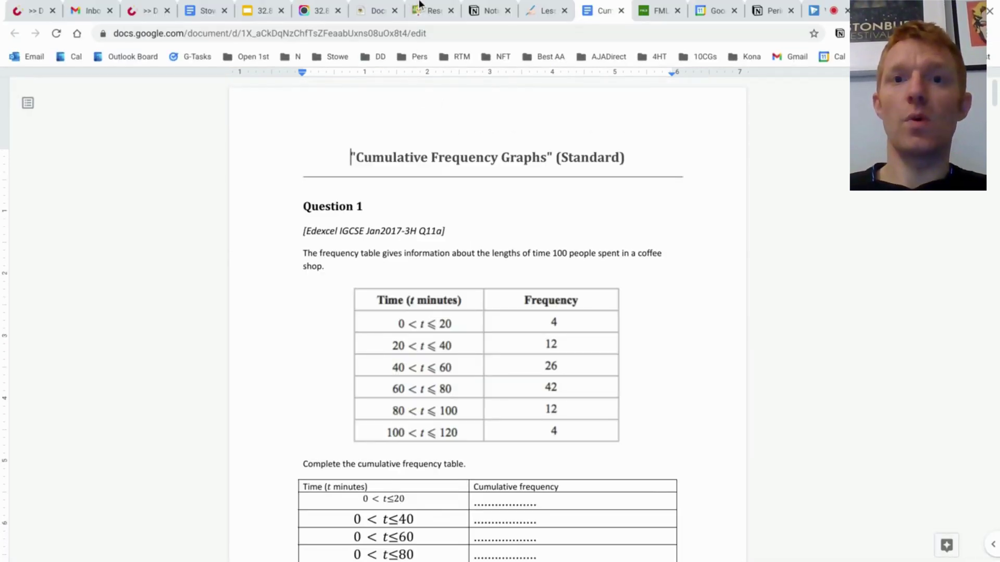
{"action": "left_click", "coordinate": [543, 12]}
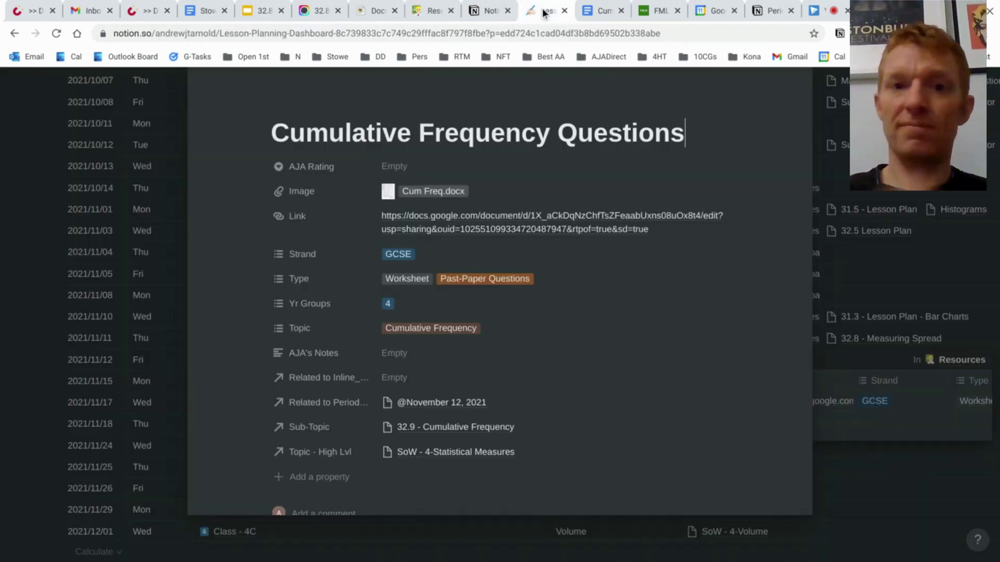
{"action": "left_click", "coordinate": [127, 304]}
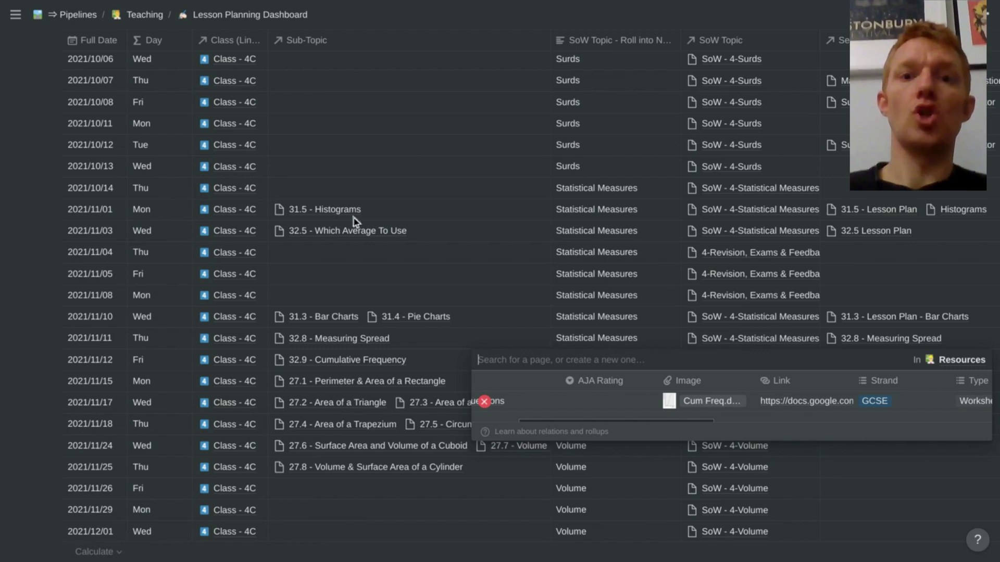
{"action": "left_click", "coordinate": [427, 229]}
From the 4C lesson in Google Calendar, open the linked Notion 4C class page
{"action": "mouse_move", "coordinate": [718, 4]}
{"action": "left_click", "coordinate": [718, 4]}
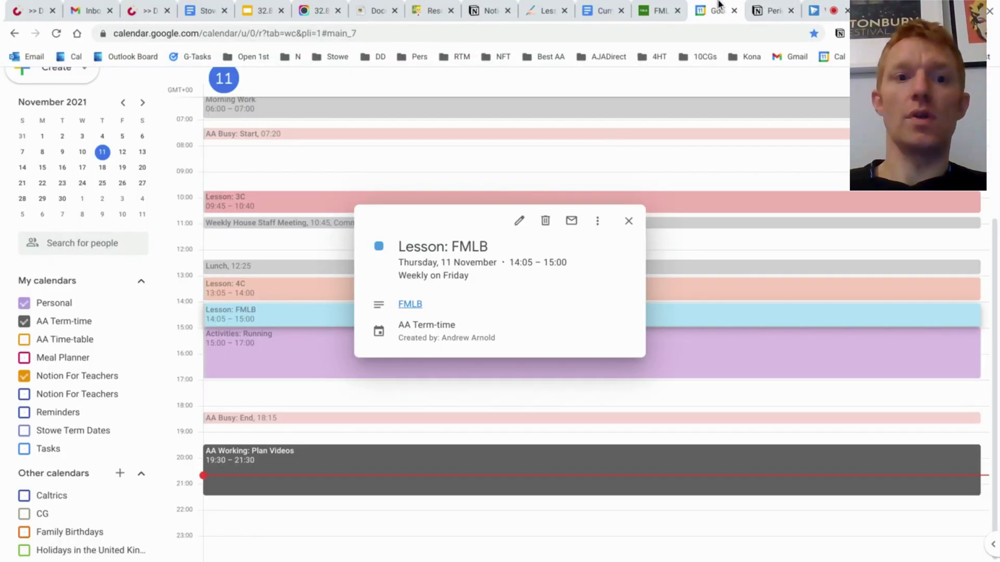
{"action": "left_click", "coordinate": [239, 283]}
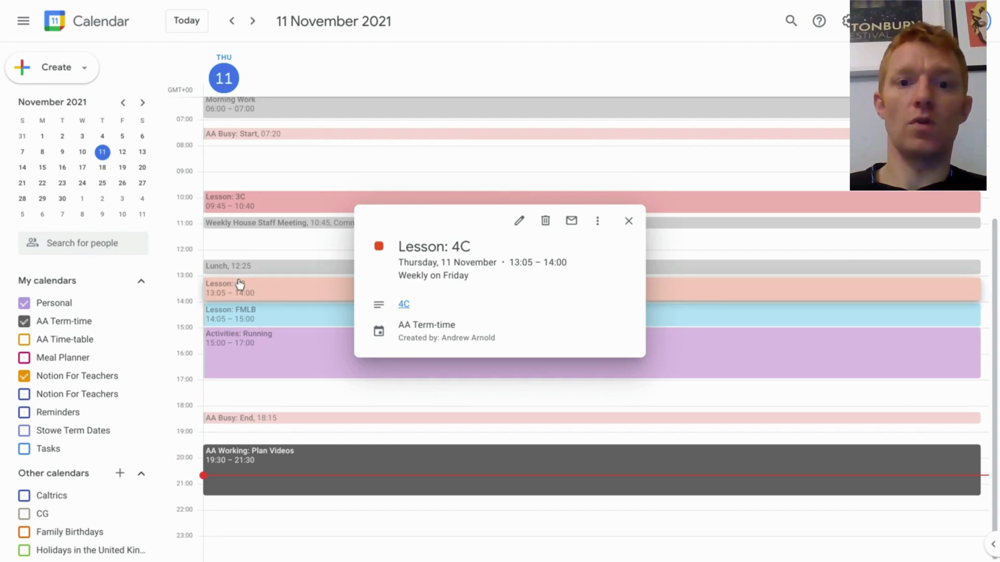
{"action": "left_click", "coordinate": [404, 307]}
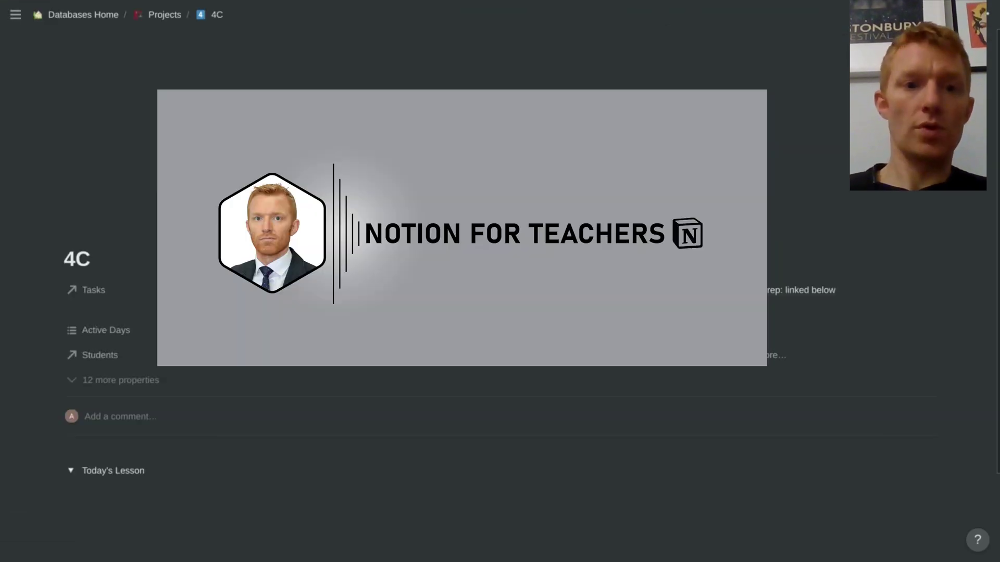
Expand Lesson: Last/Today/Next and check the 12 November lesson's Selected Resources
{"action": "scroll", "coordinate": [176, 430], "scroll_direction": "down", "scroll_amount": 4}
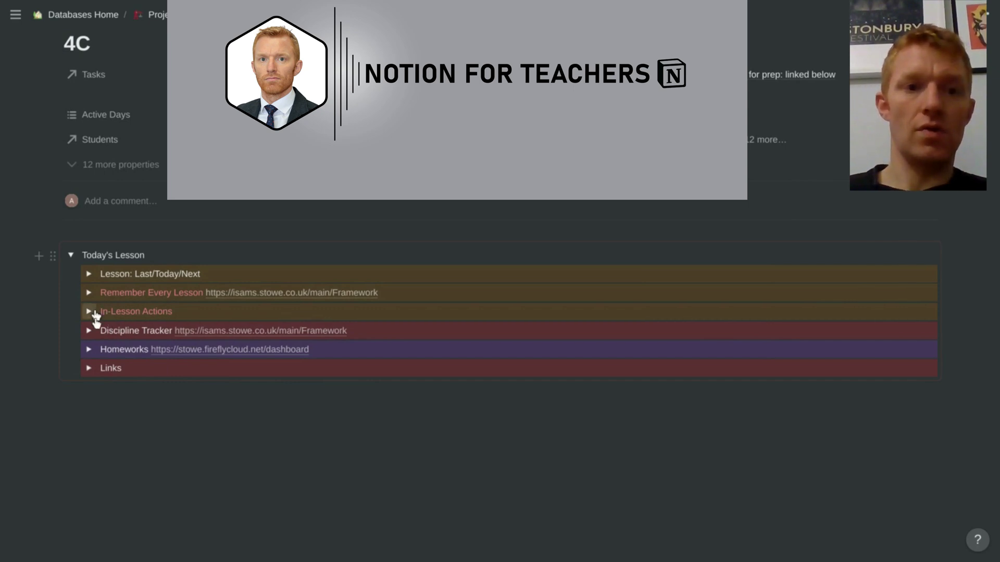
{"action": "left_click", "coordinate": [88, 275]}
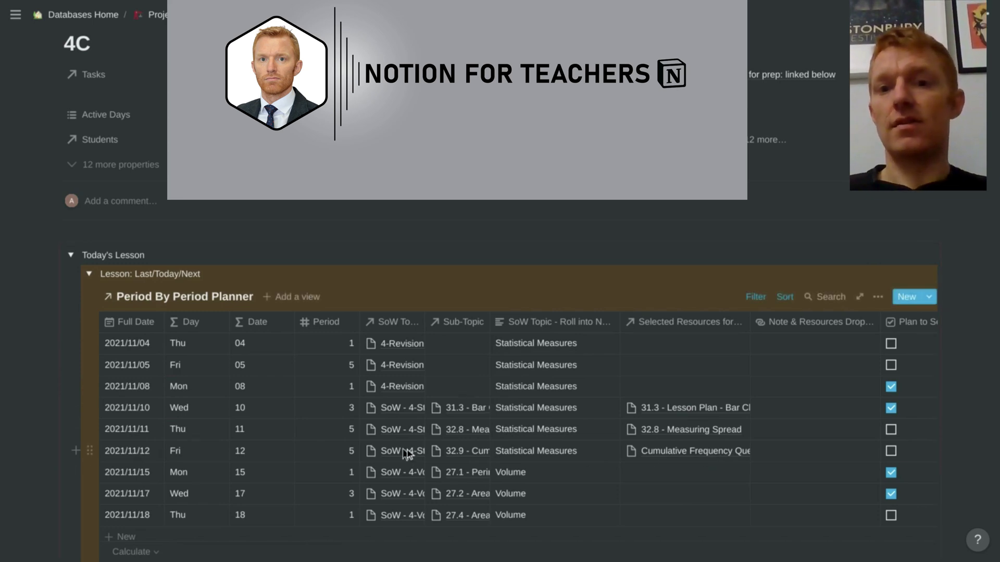
{"action": "left_click", "coordinate": [708, 452]}
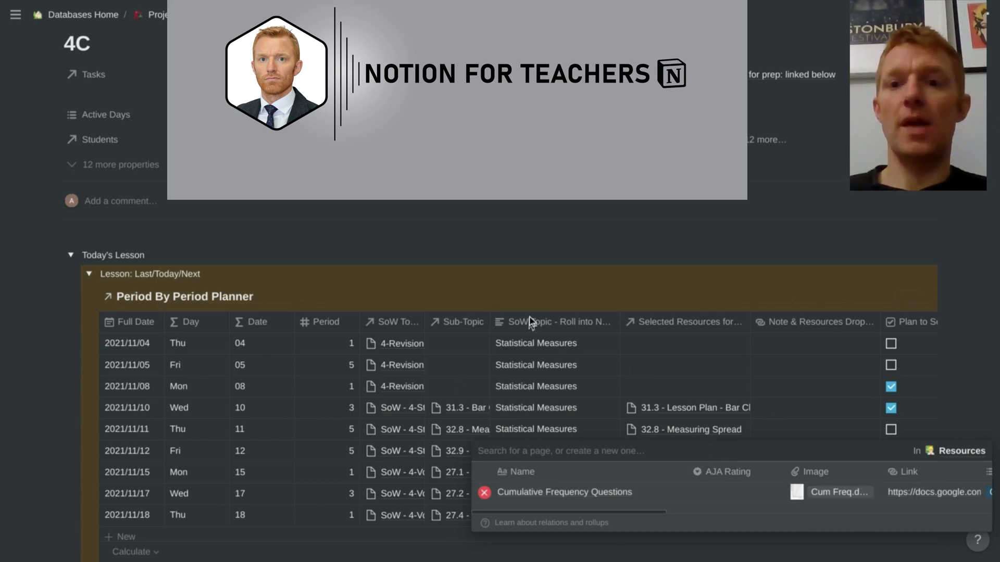
{"action": "key", "text": "Escape"}
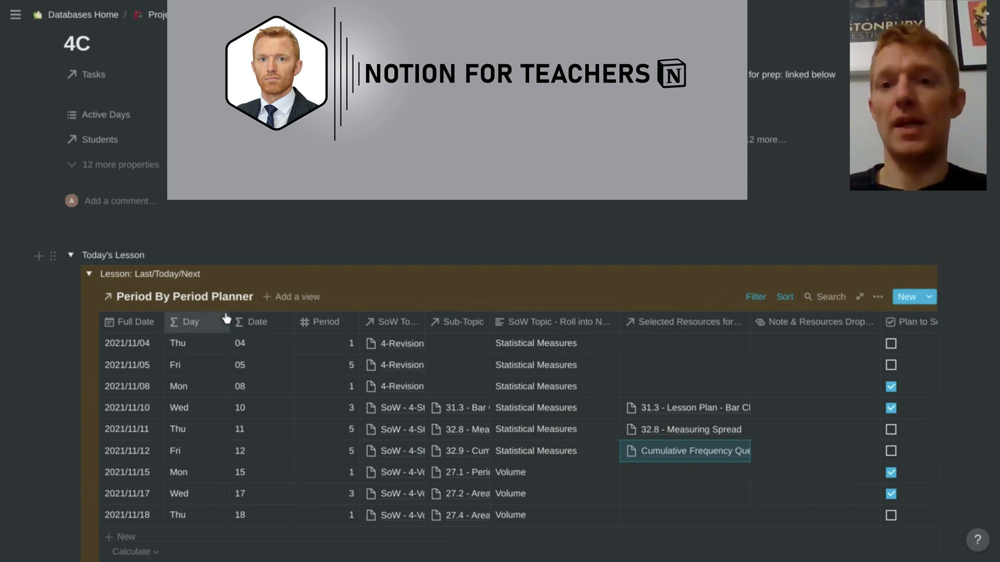
Review the filter rules that limit the Period By Period Planner to this week
{"action": "left_click", "coordinate": [757, 298]}
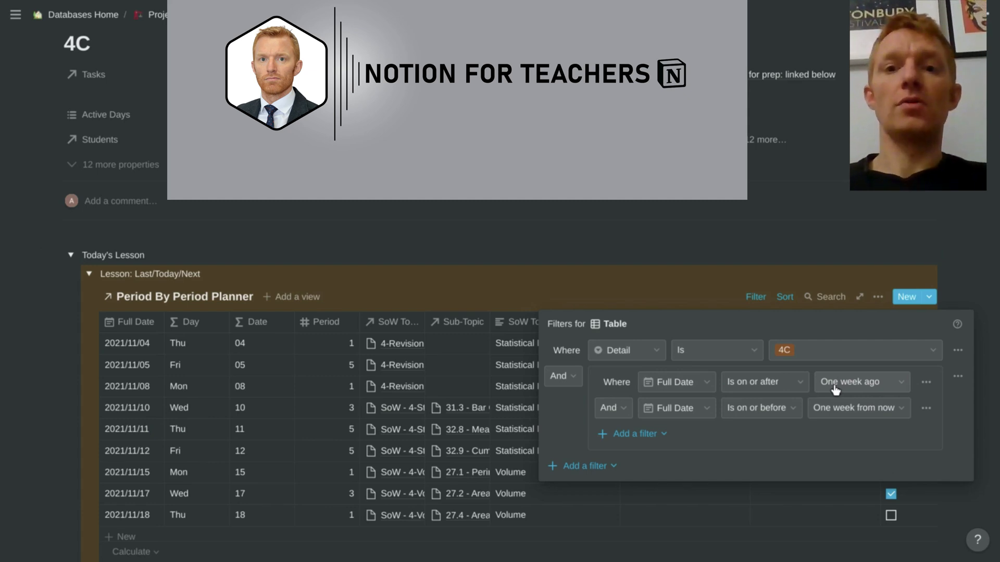
{"action": "left_click", "coordinate": [565, 297]}
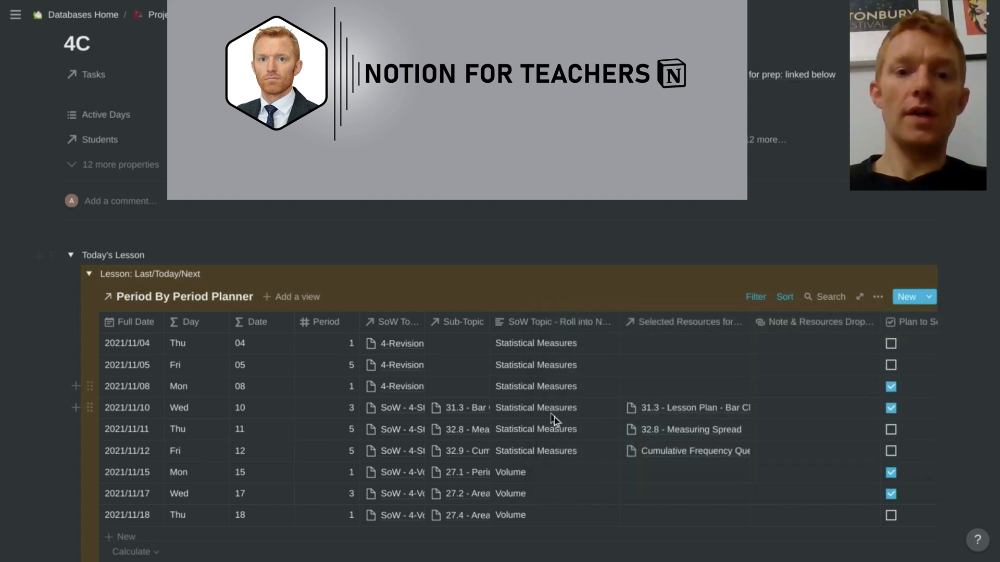
{"action": "scroll", "coordinate": [544, 439], "scroll_direction": "down", "scroll_amount": 3}
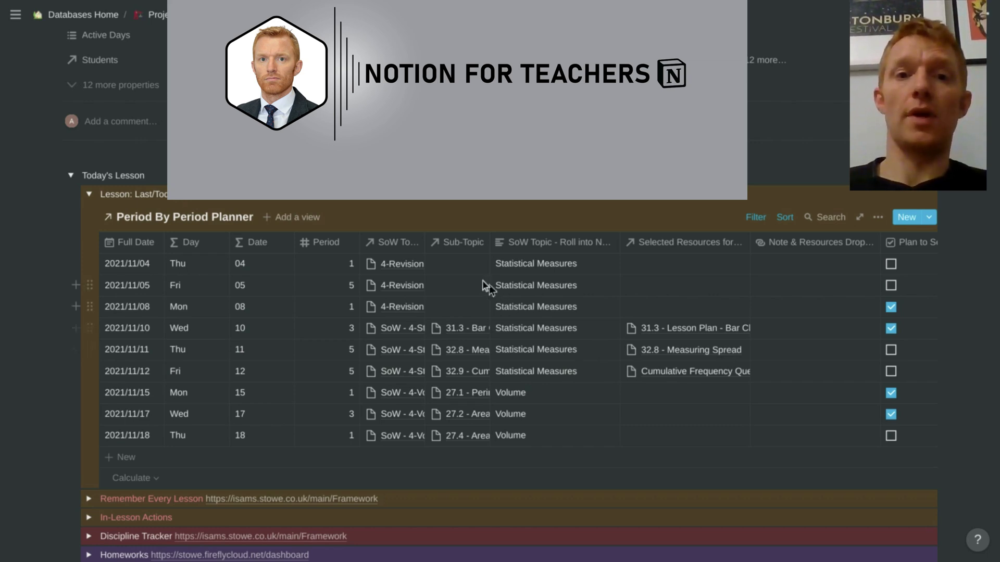
Widen the SoW Topic column so the full topic names are readable
{"action": "left_click_drag", "start_coordinate": [425, 240], "coordinate": [466, 241]}
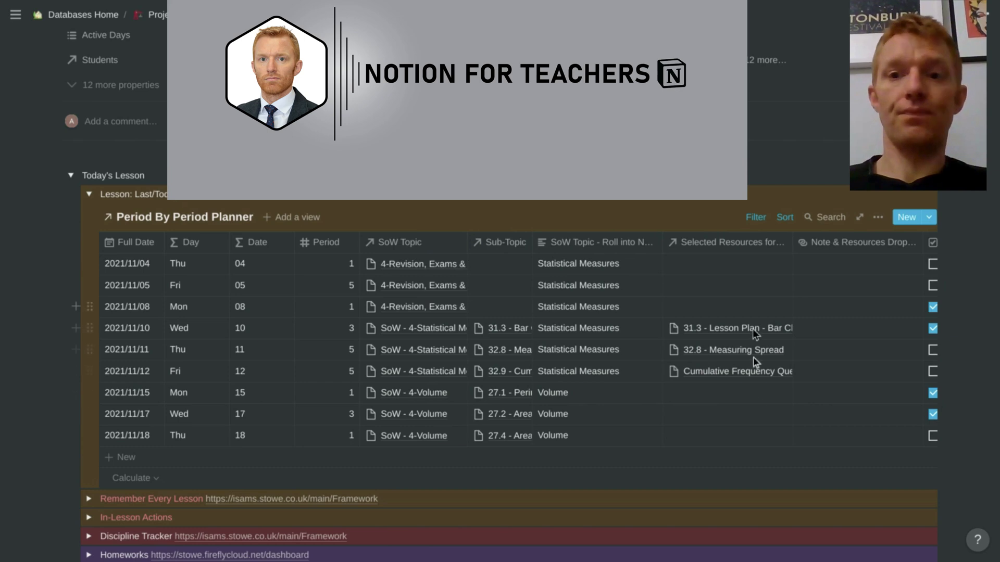
{"action": "scroll", "coordinate": [753, 398], "scroll_direction": "right", "scroll_amount": 5}
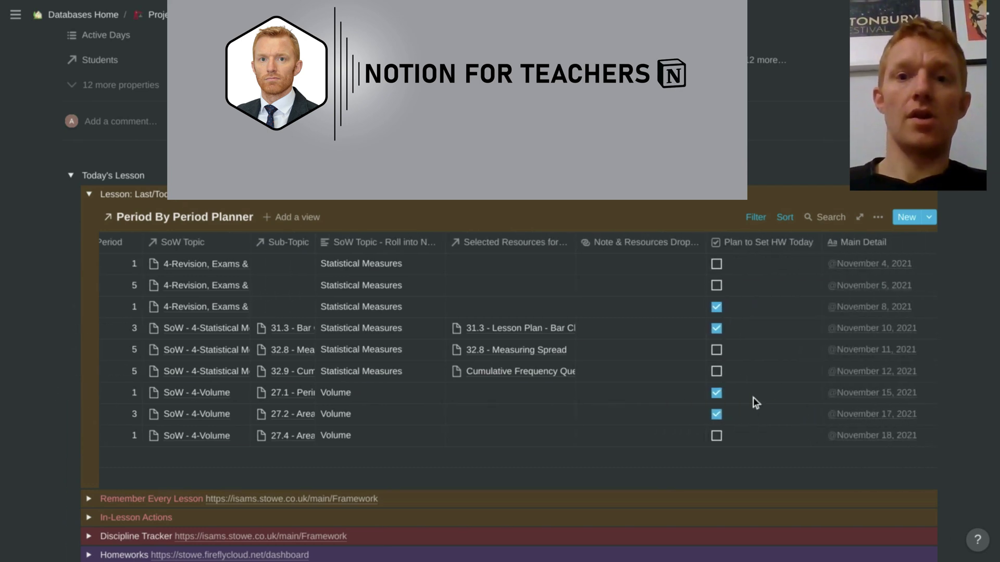
{"action": "scroll", "coordinate": [752, 397], "scroll_direction": "right", "scroll_amount": 10}
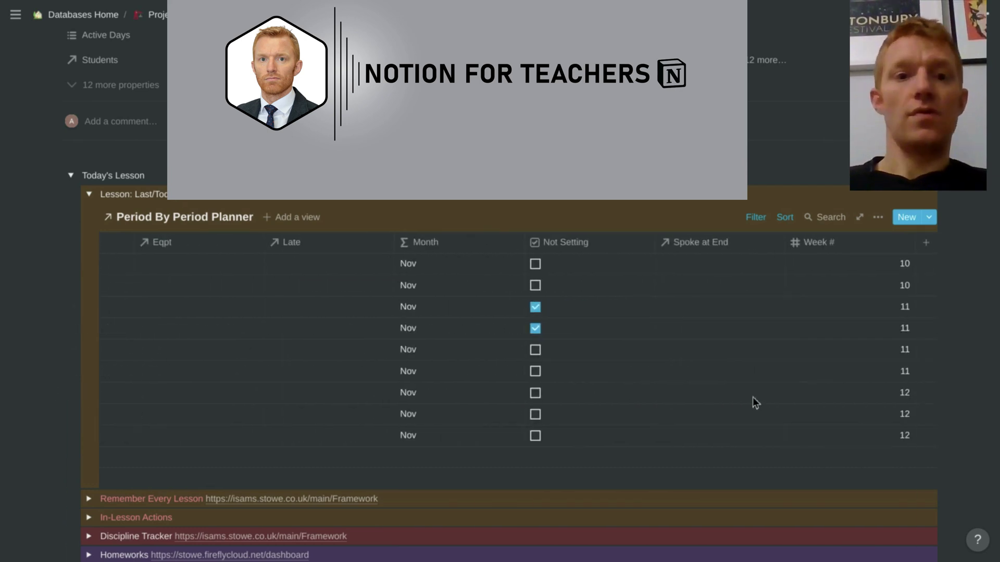
{"action": "scroll", "coordinate": [752, 397], "scroll_direction": "left", "scroll_amount": 15}
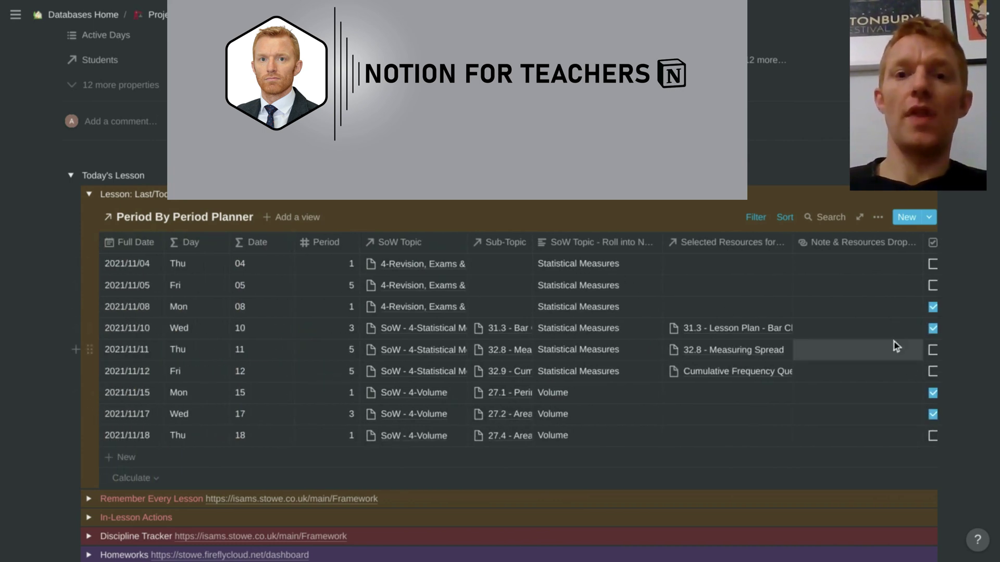
{"action": "scroll", "coordinate": [893, 345], "scroll_direction": "right", "scroll_amount": 3}
{"action": "scroll", "coordinate": [894, 345], "scroll_direction": "left", "scroll_amount": 3}
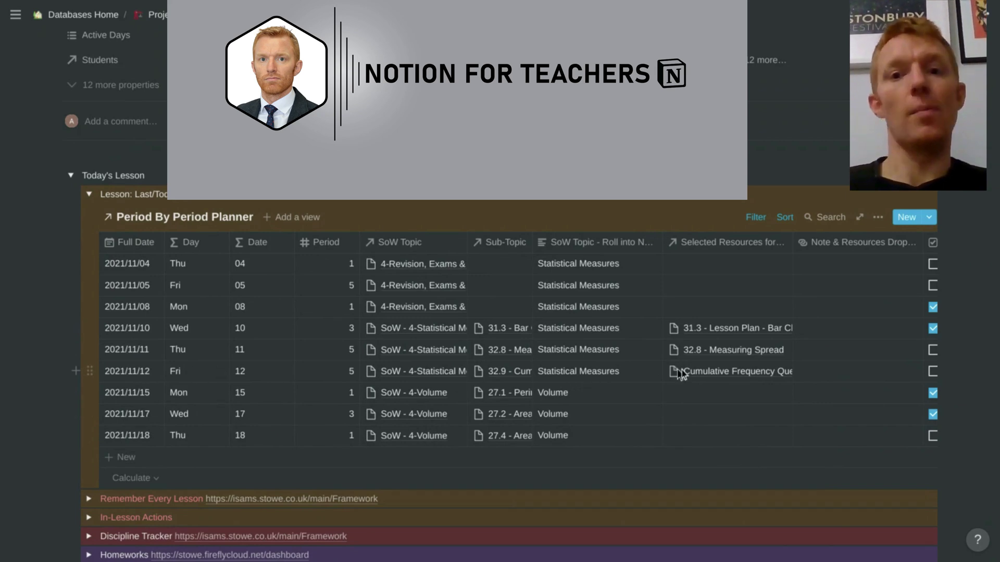
{"action": "left_click", "coordinate": [714, 375]}
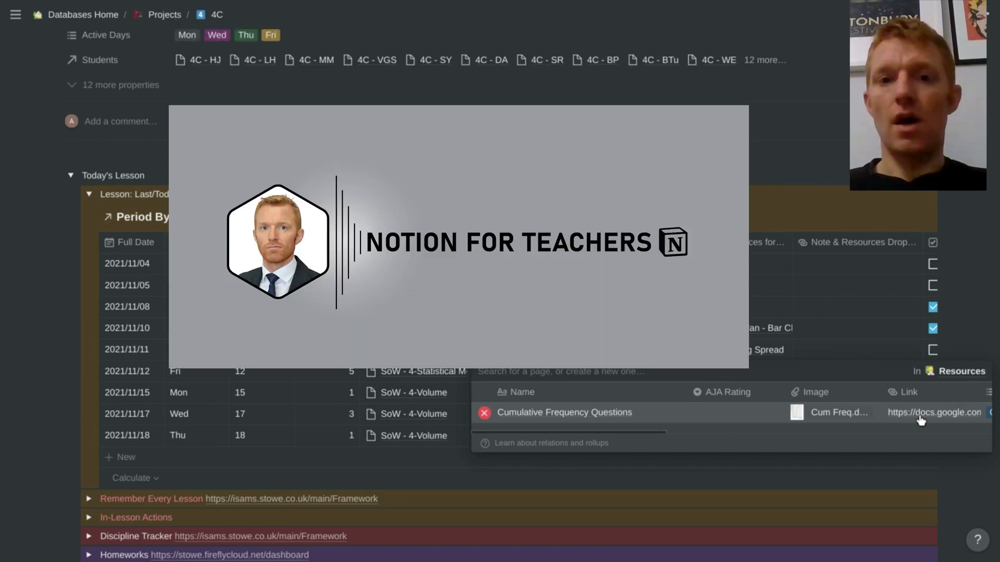
{"action": "key", "text": "Escape"}
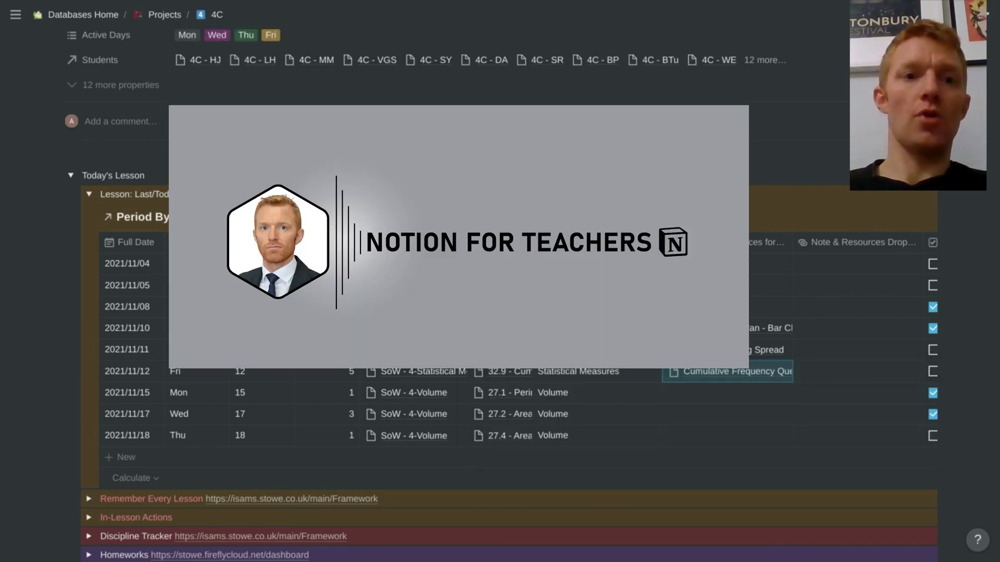
{"action": "scroll", "coordinate": [284, 398], "scroll_direction": "down", "scroll_amount": 3}
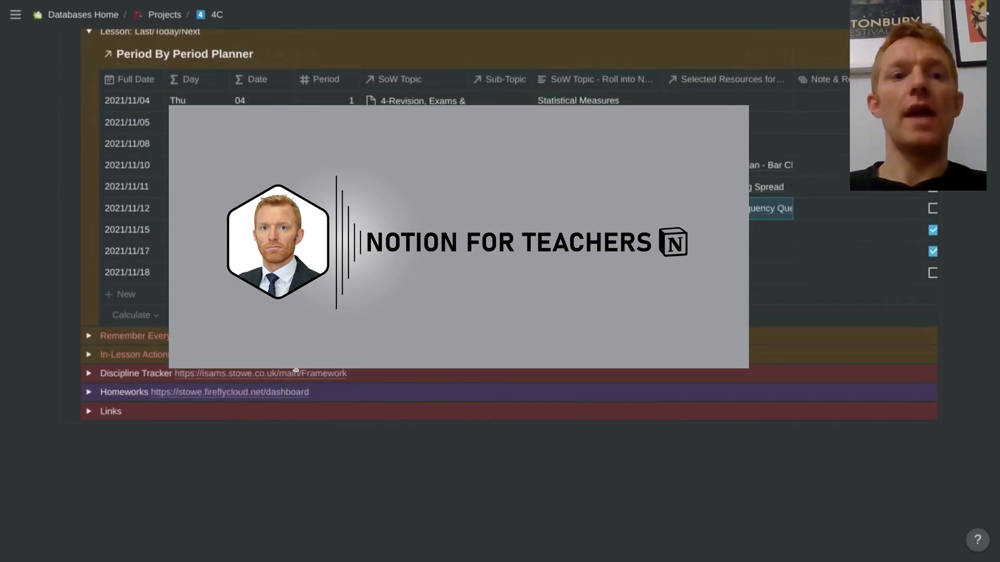
{"action": "scroll", "coordinate": [297, 371], "scroll_direction": "up", "scroll_amount": 9}
{"action": "scroll", "coordinate": [247, 393], "scroll_direction": "down", "scroll_amount": 9}
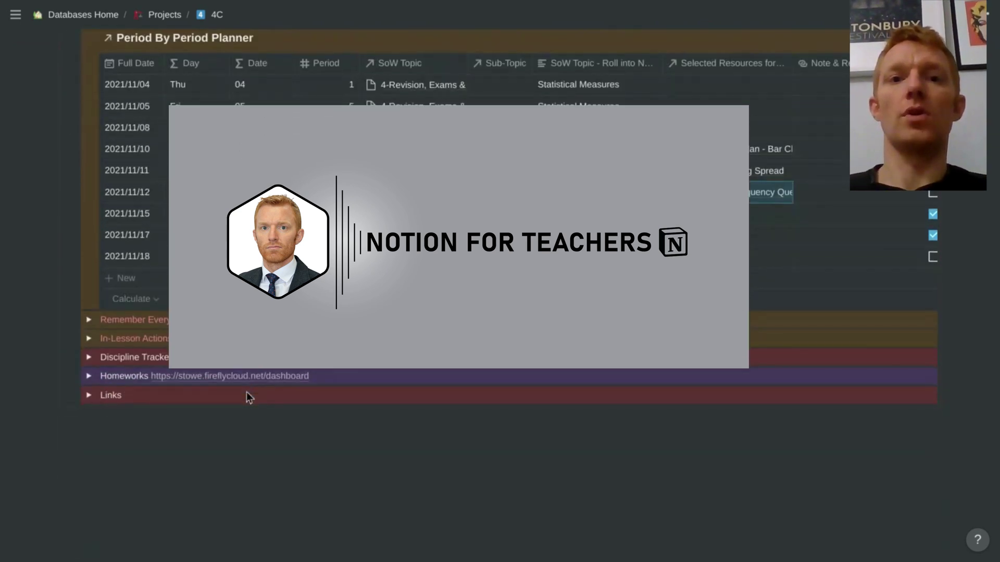